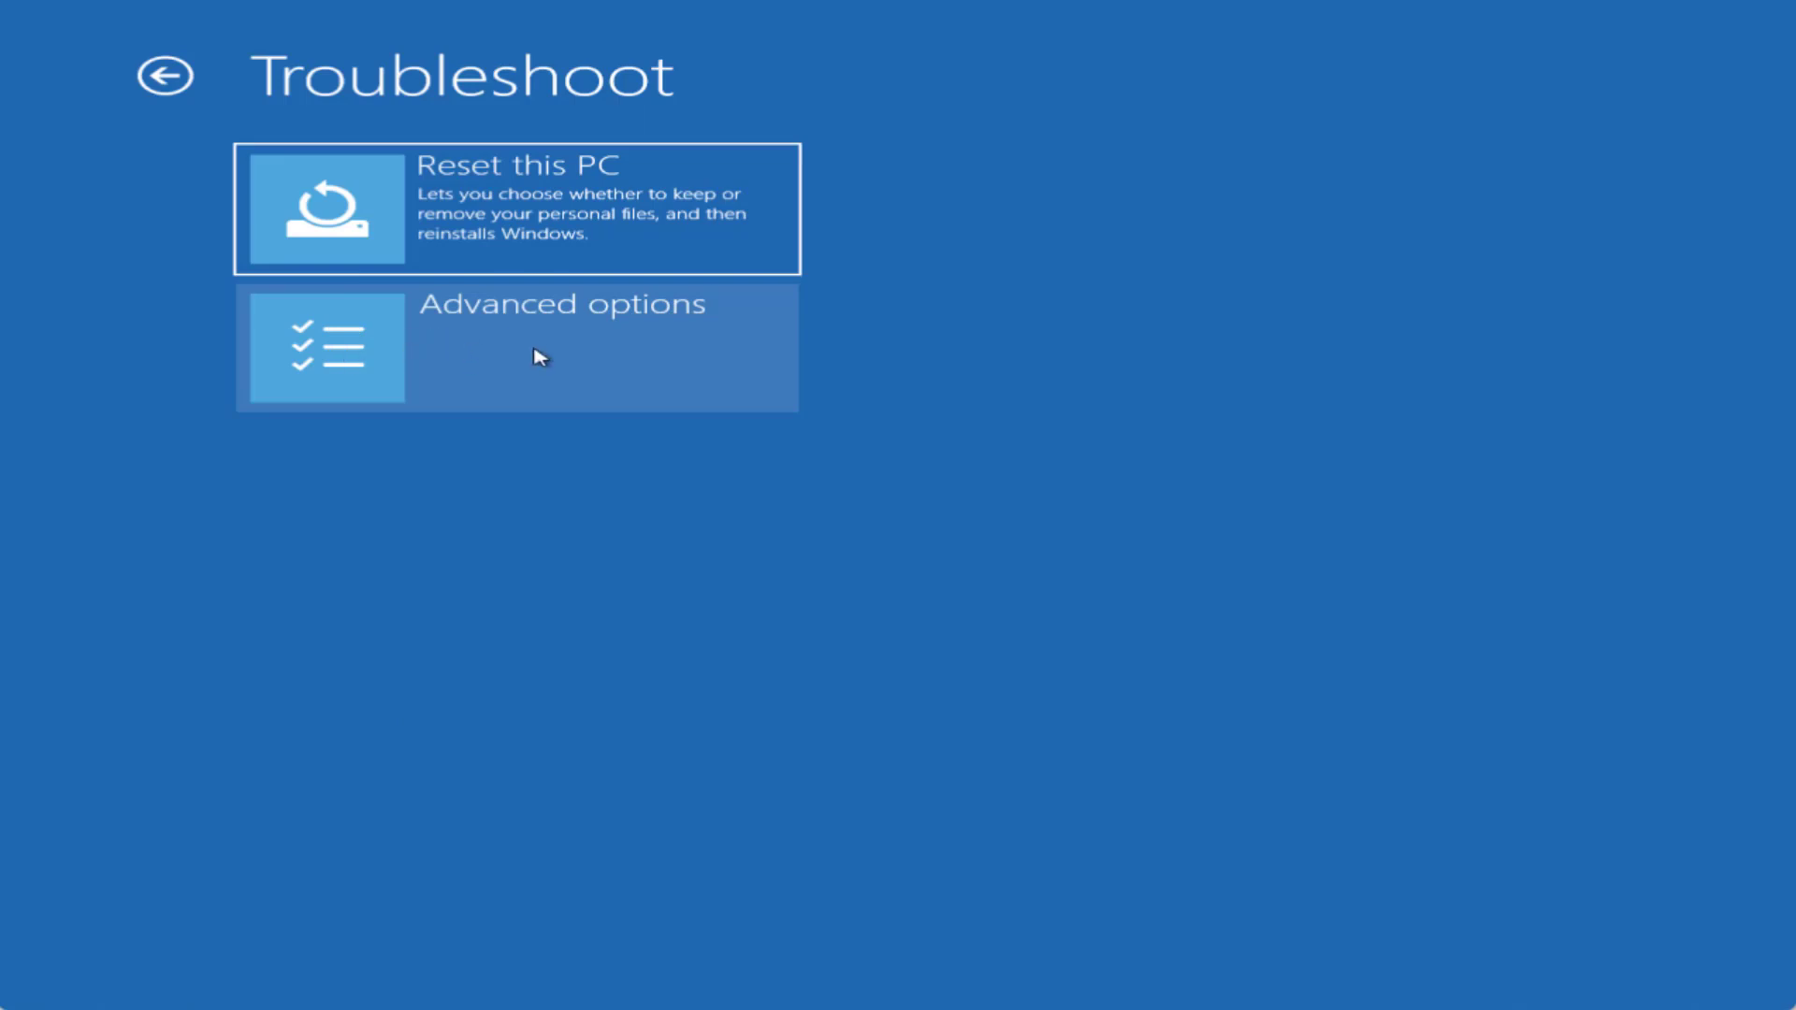
Restart the PC through the advanced Start-up Settings to boot Windows into Safe Mode
{"action": "left_click", "coordinate": [566, 358]}
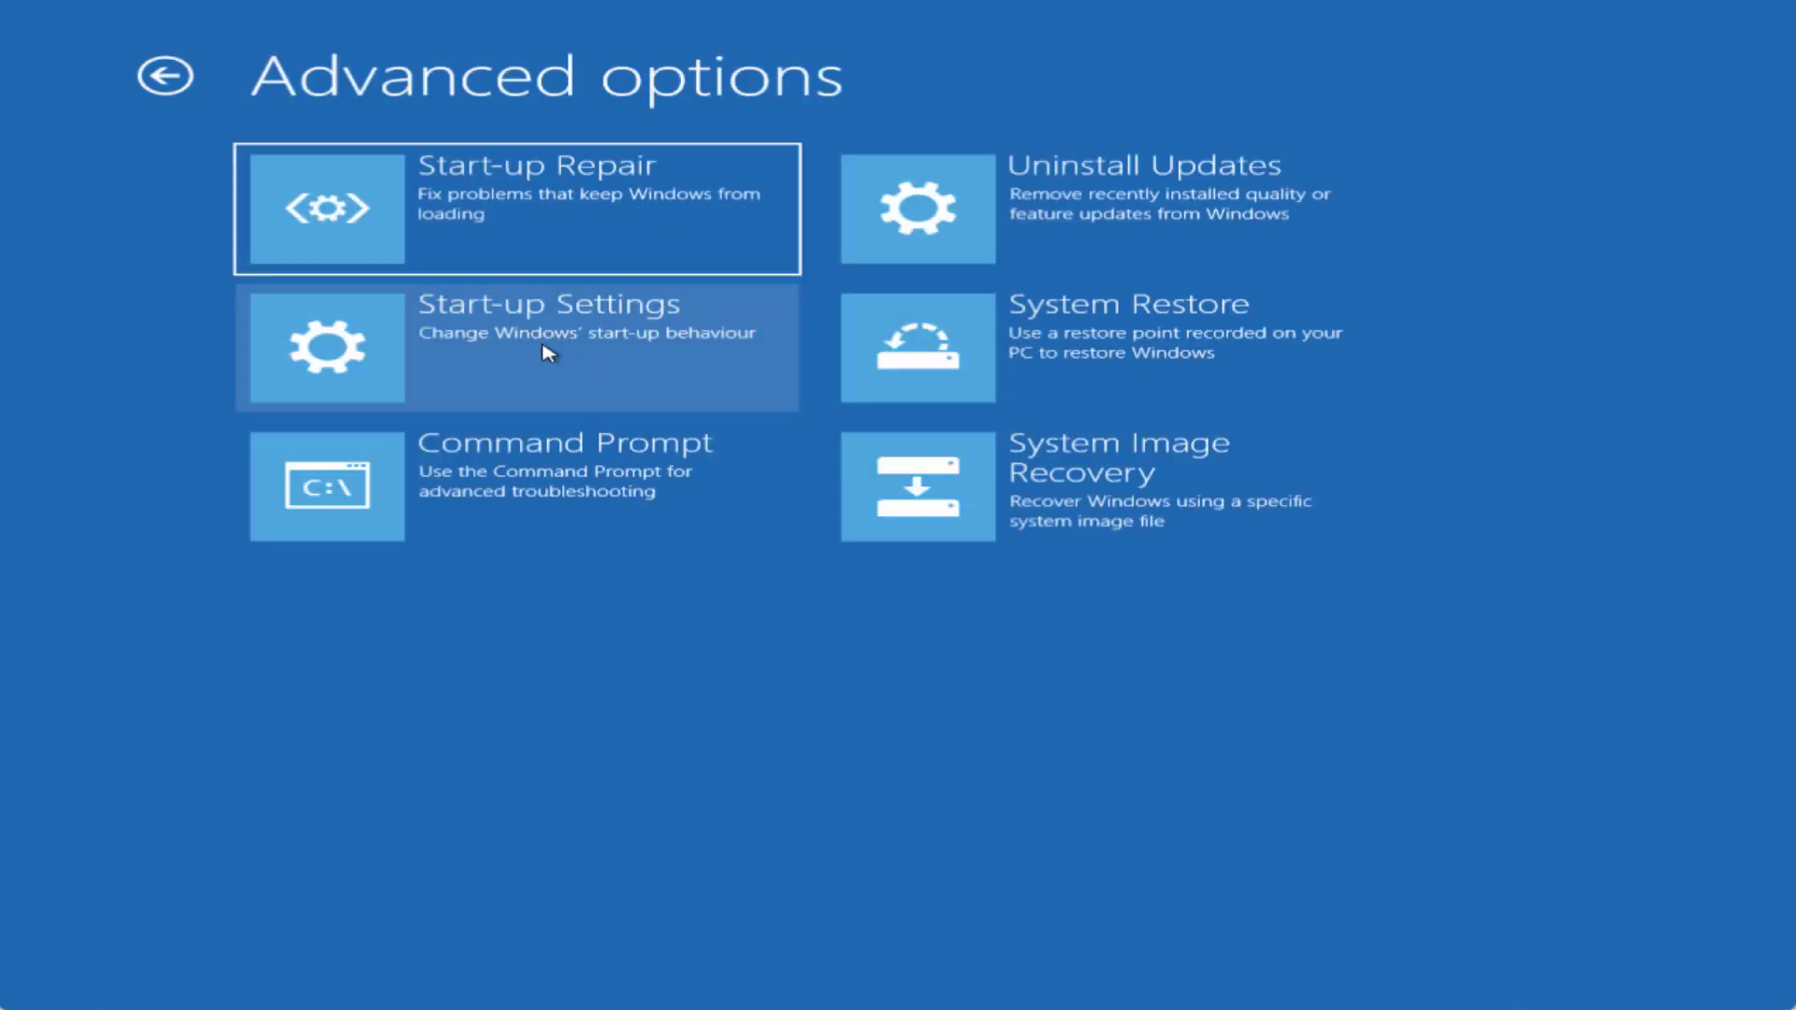
{"action": "left_click", "coordinate": [546, 353]}
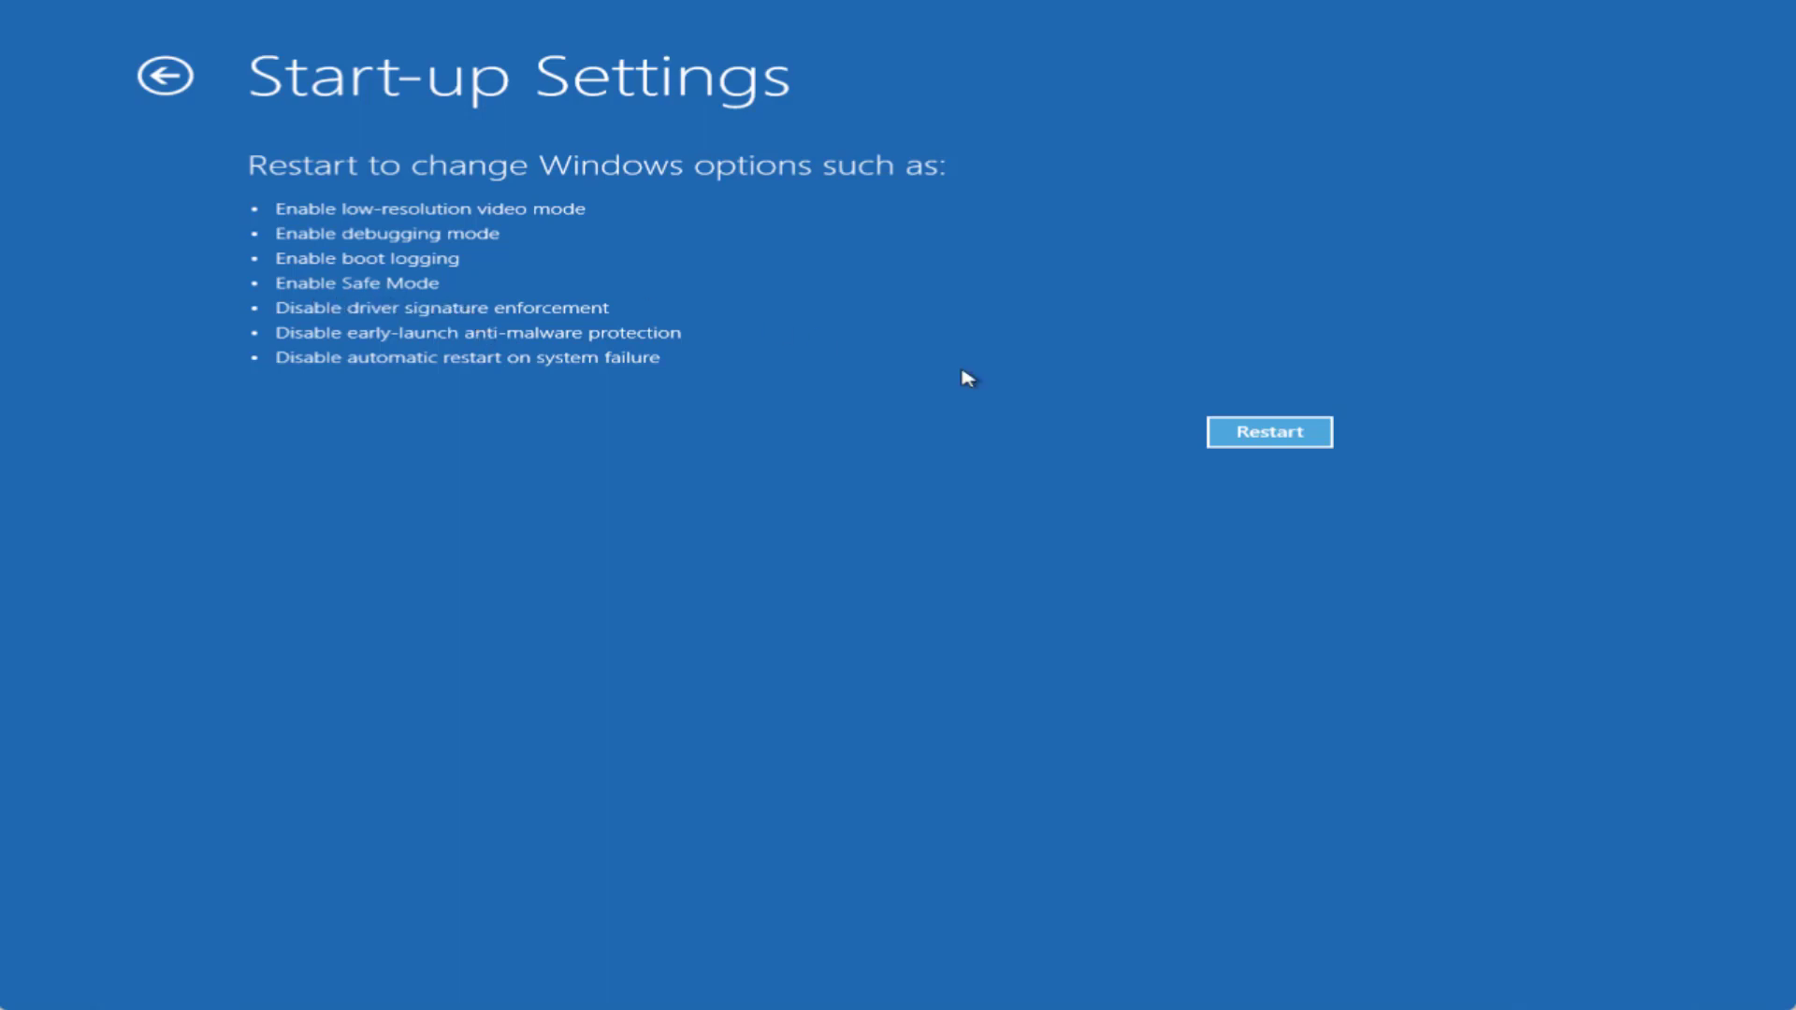
{"action": "left_click", "coordinate": [1293, 432]}
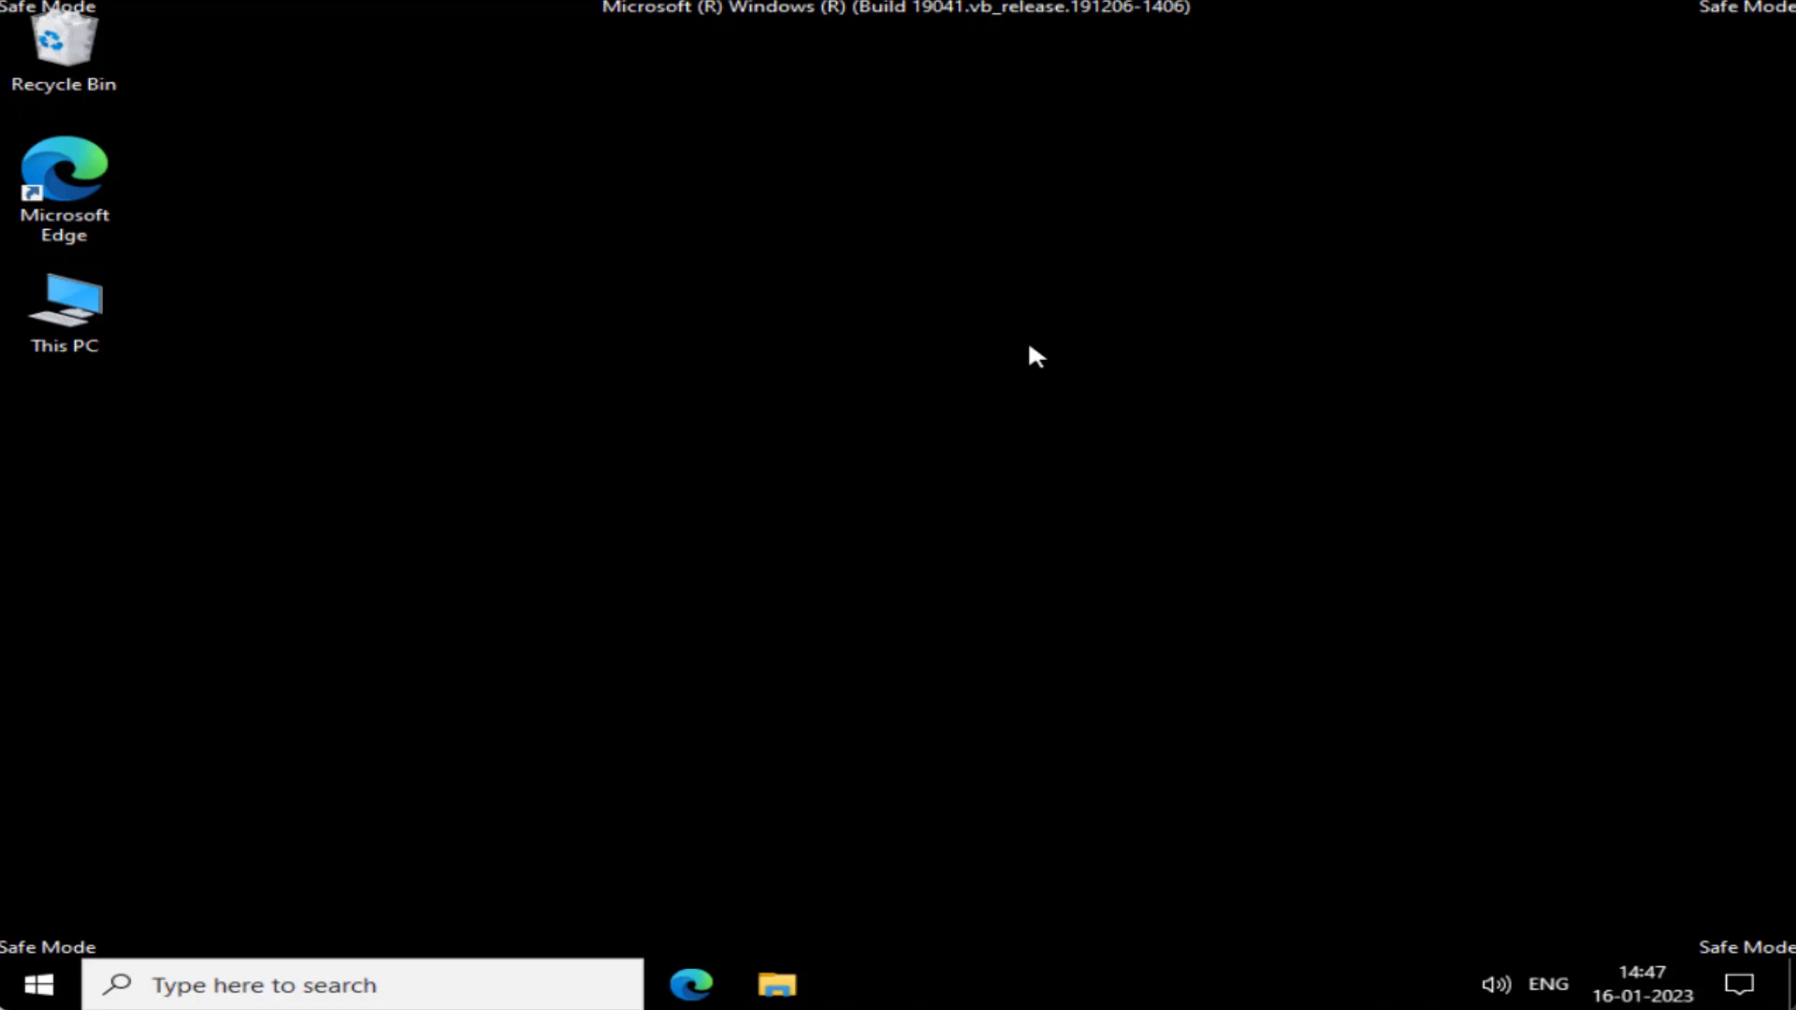
Look up the uninstall option for the Microsoft Basic Display Adapter in Device Manager, and close it without uninstalling the device
{"action": "right_click", "coordinate": [34, 988]}
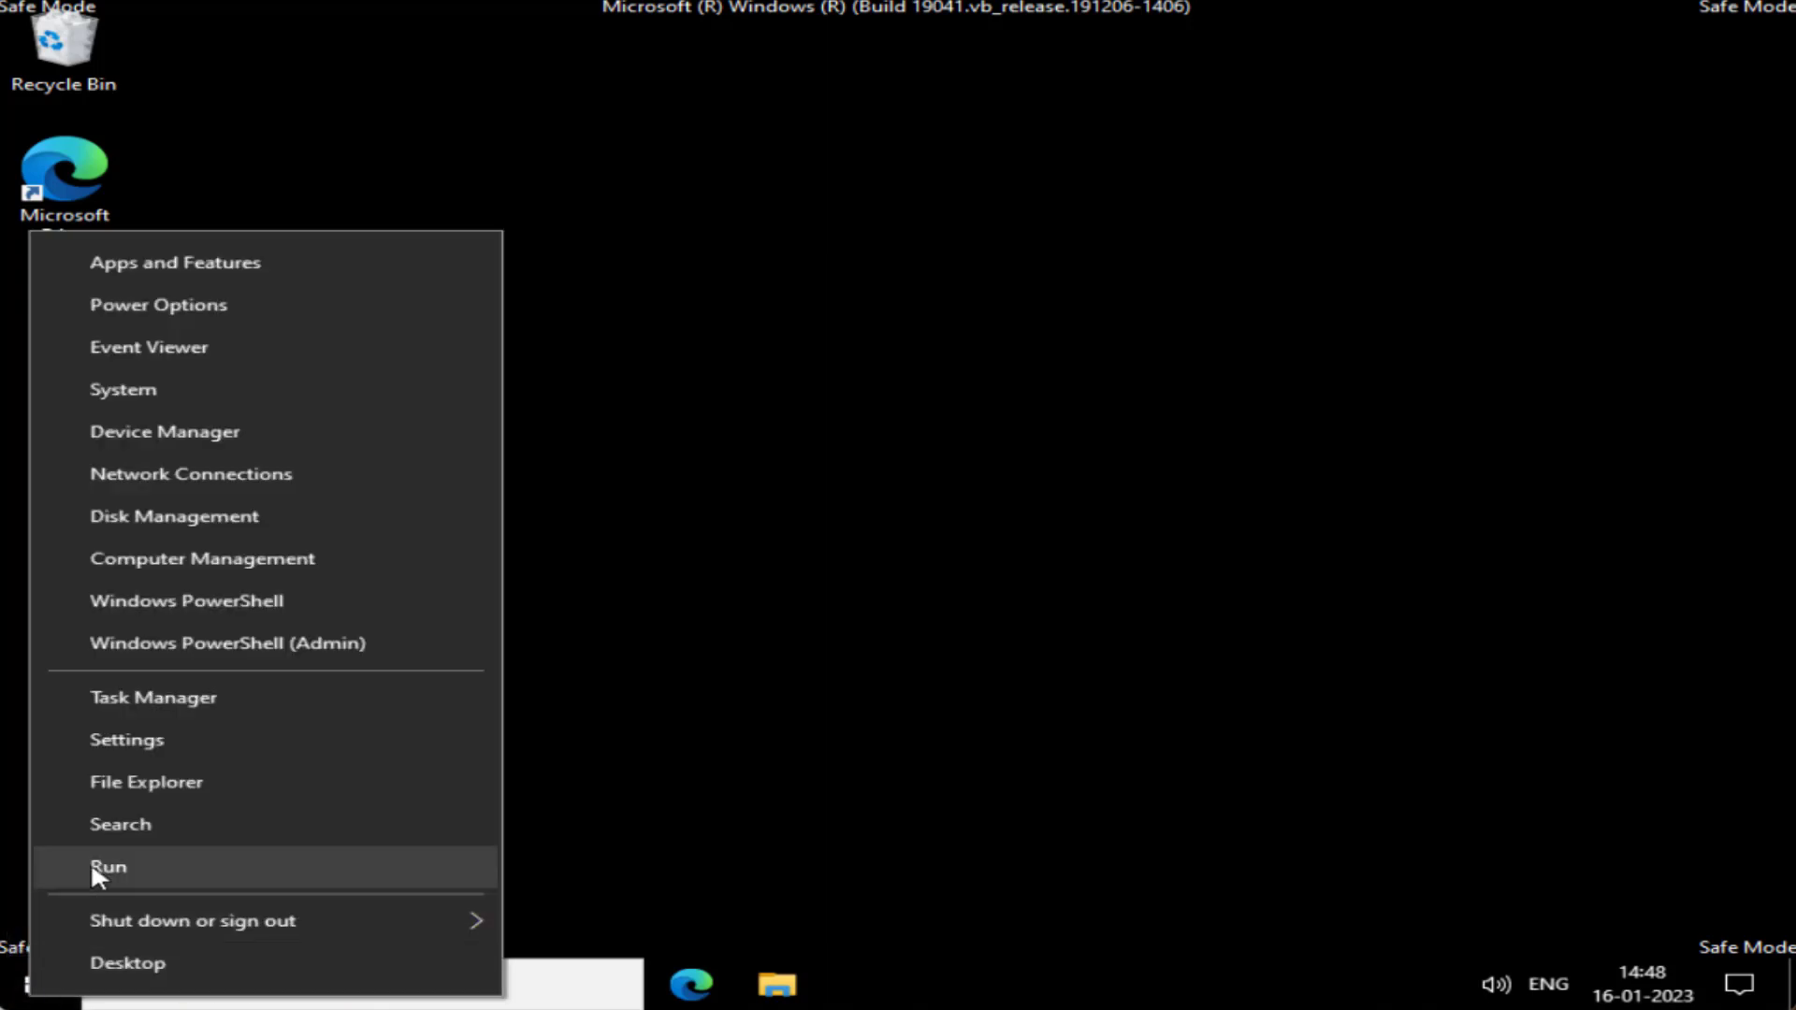
{"action": "left_click", "coordinate": [230, 427]}
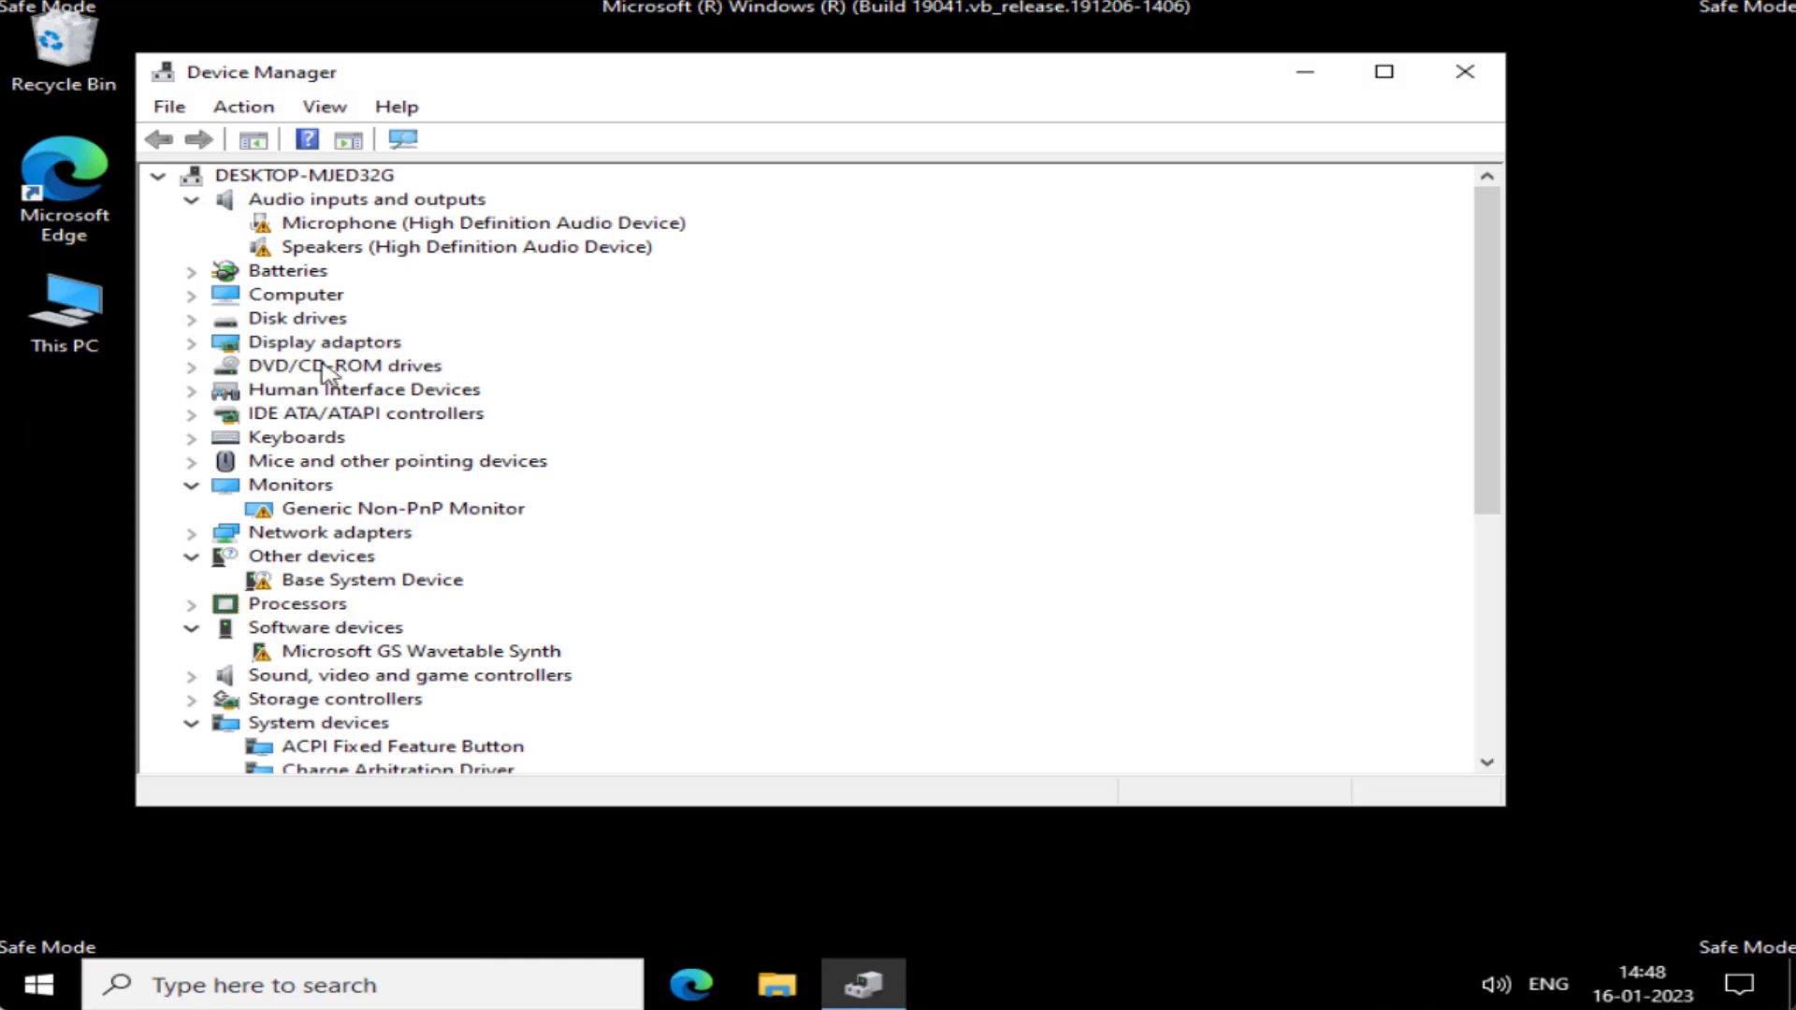
{"action": "left_click", "coordinate": [323, 346]}
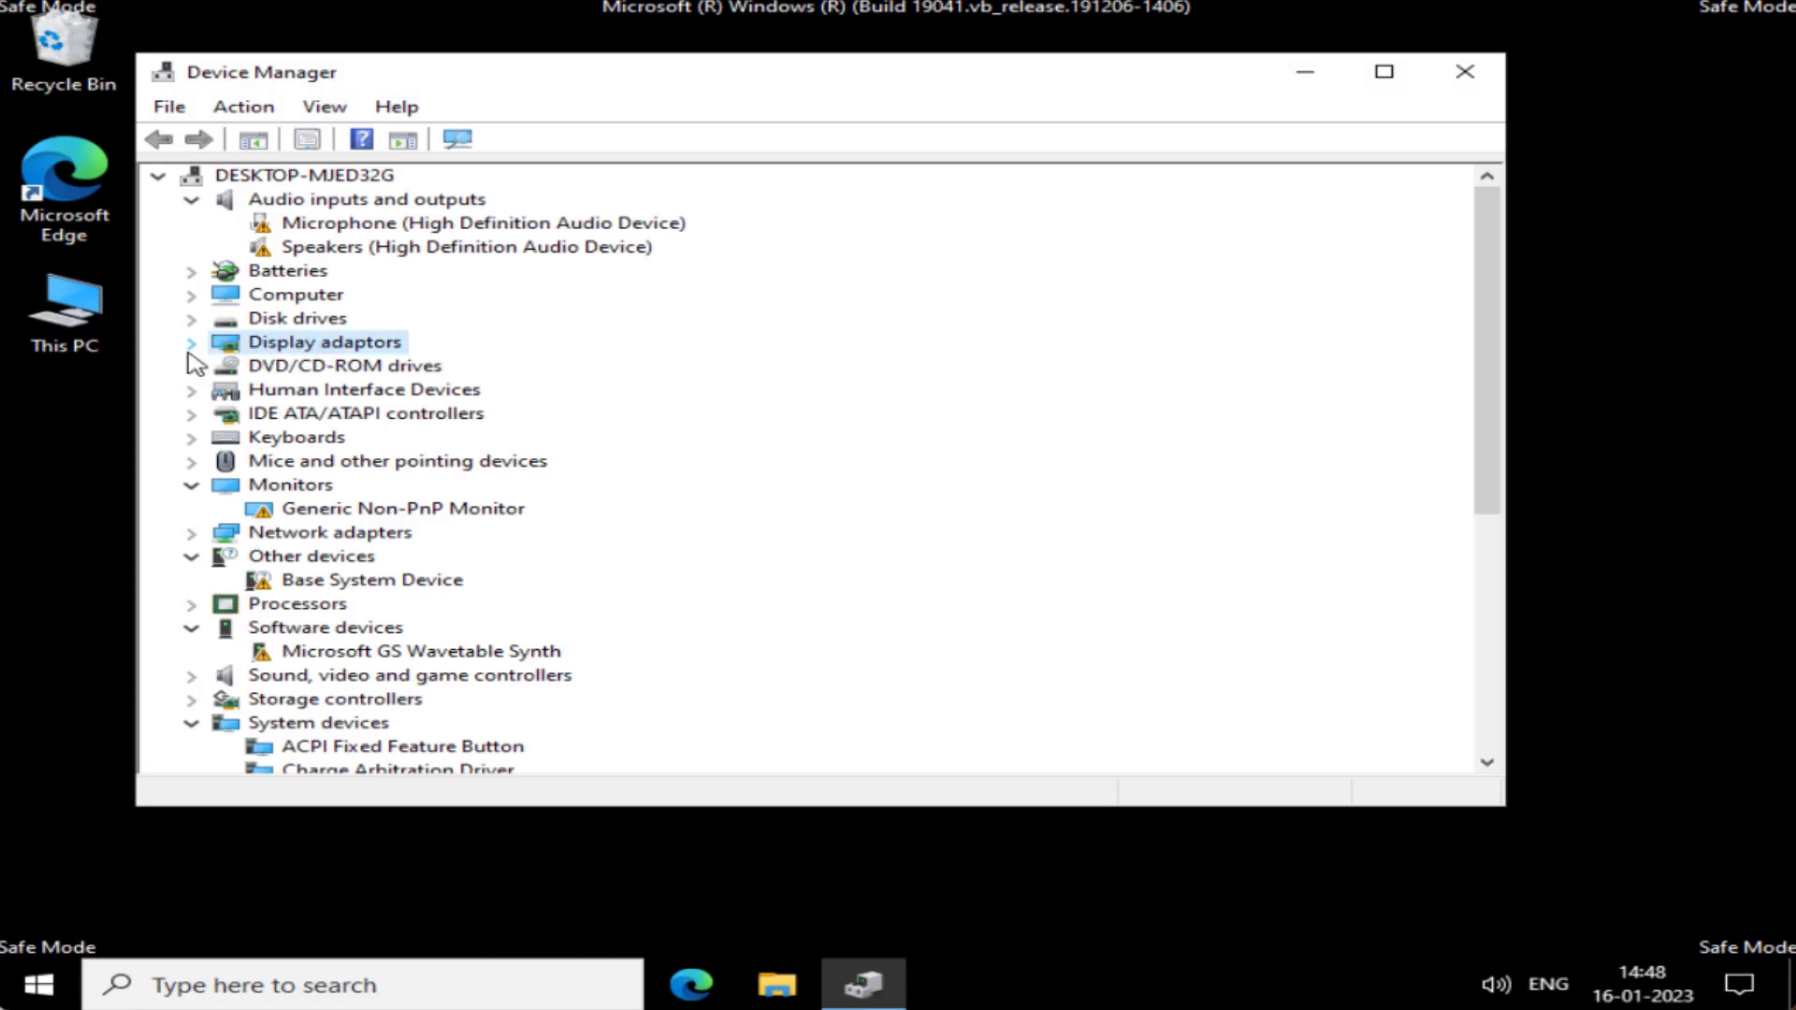
{"action": "left_click", "coordinate": [190, 344]}
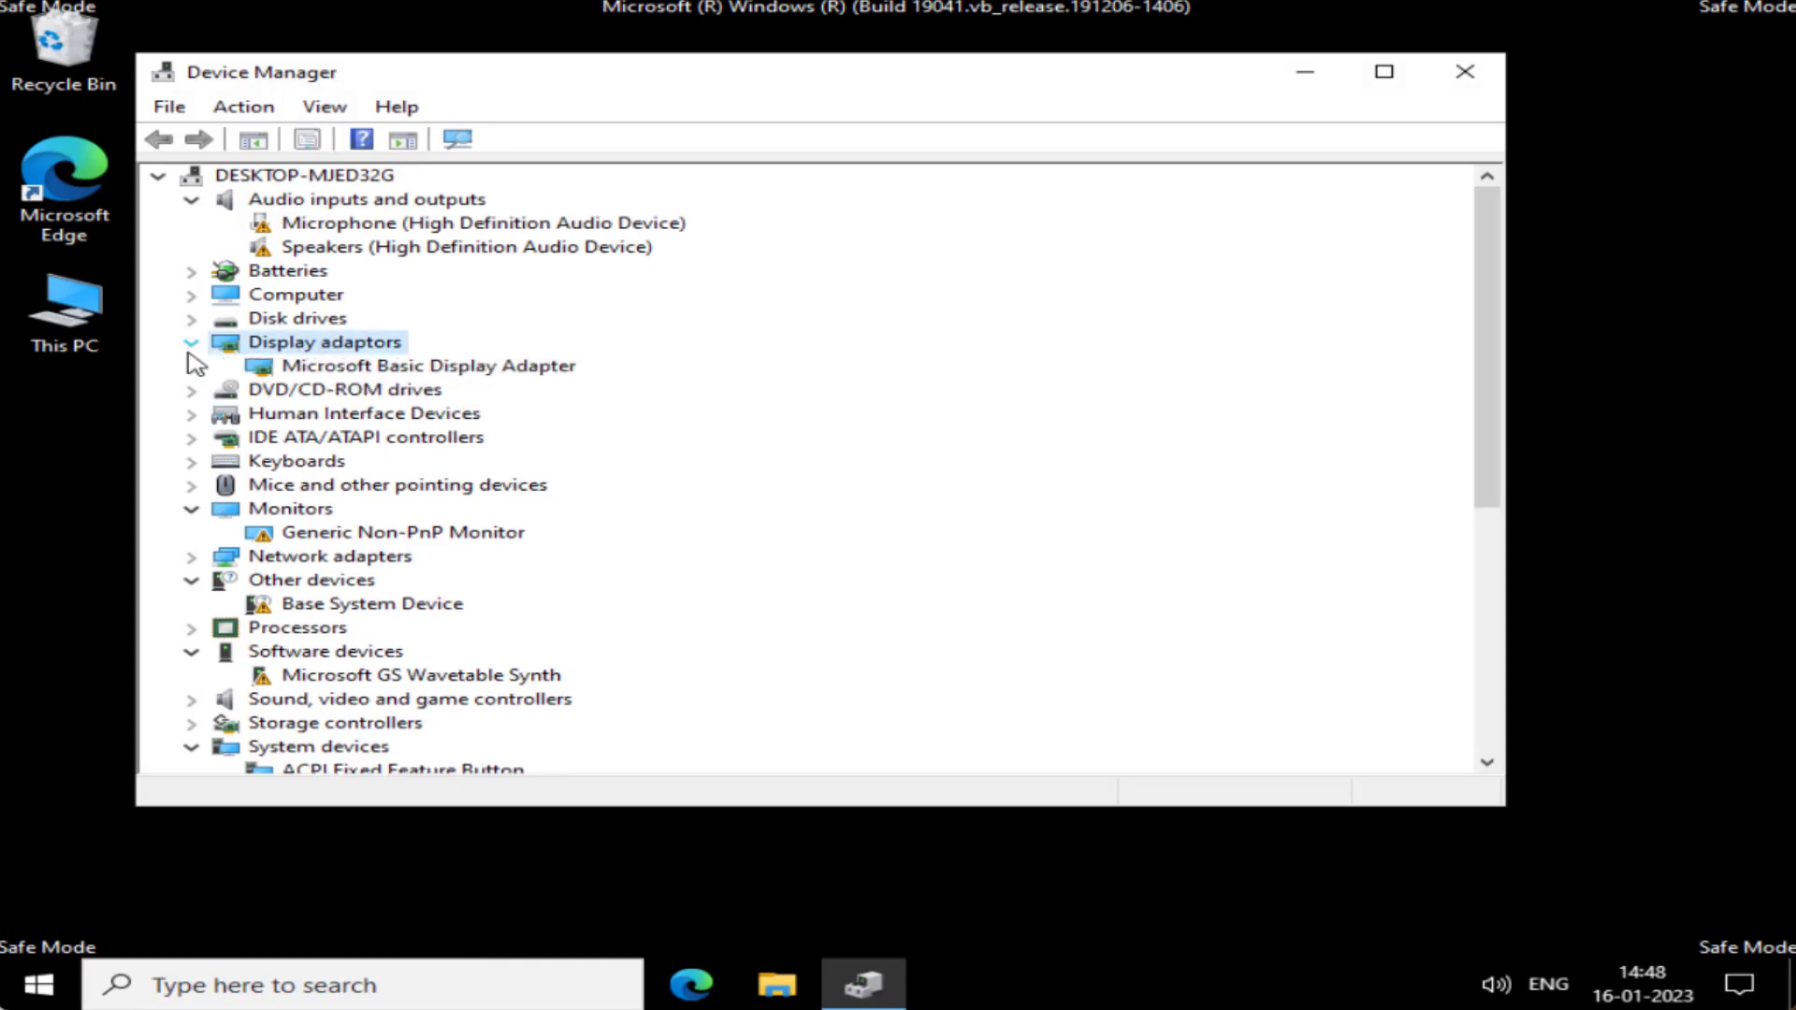
{"action": "left_click", "coordinate": [500, 368]}
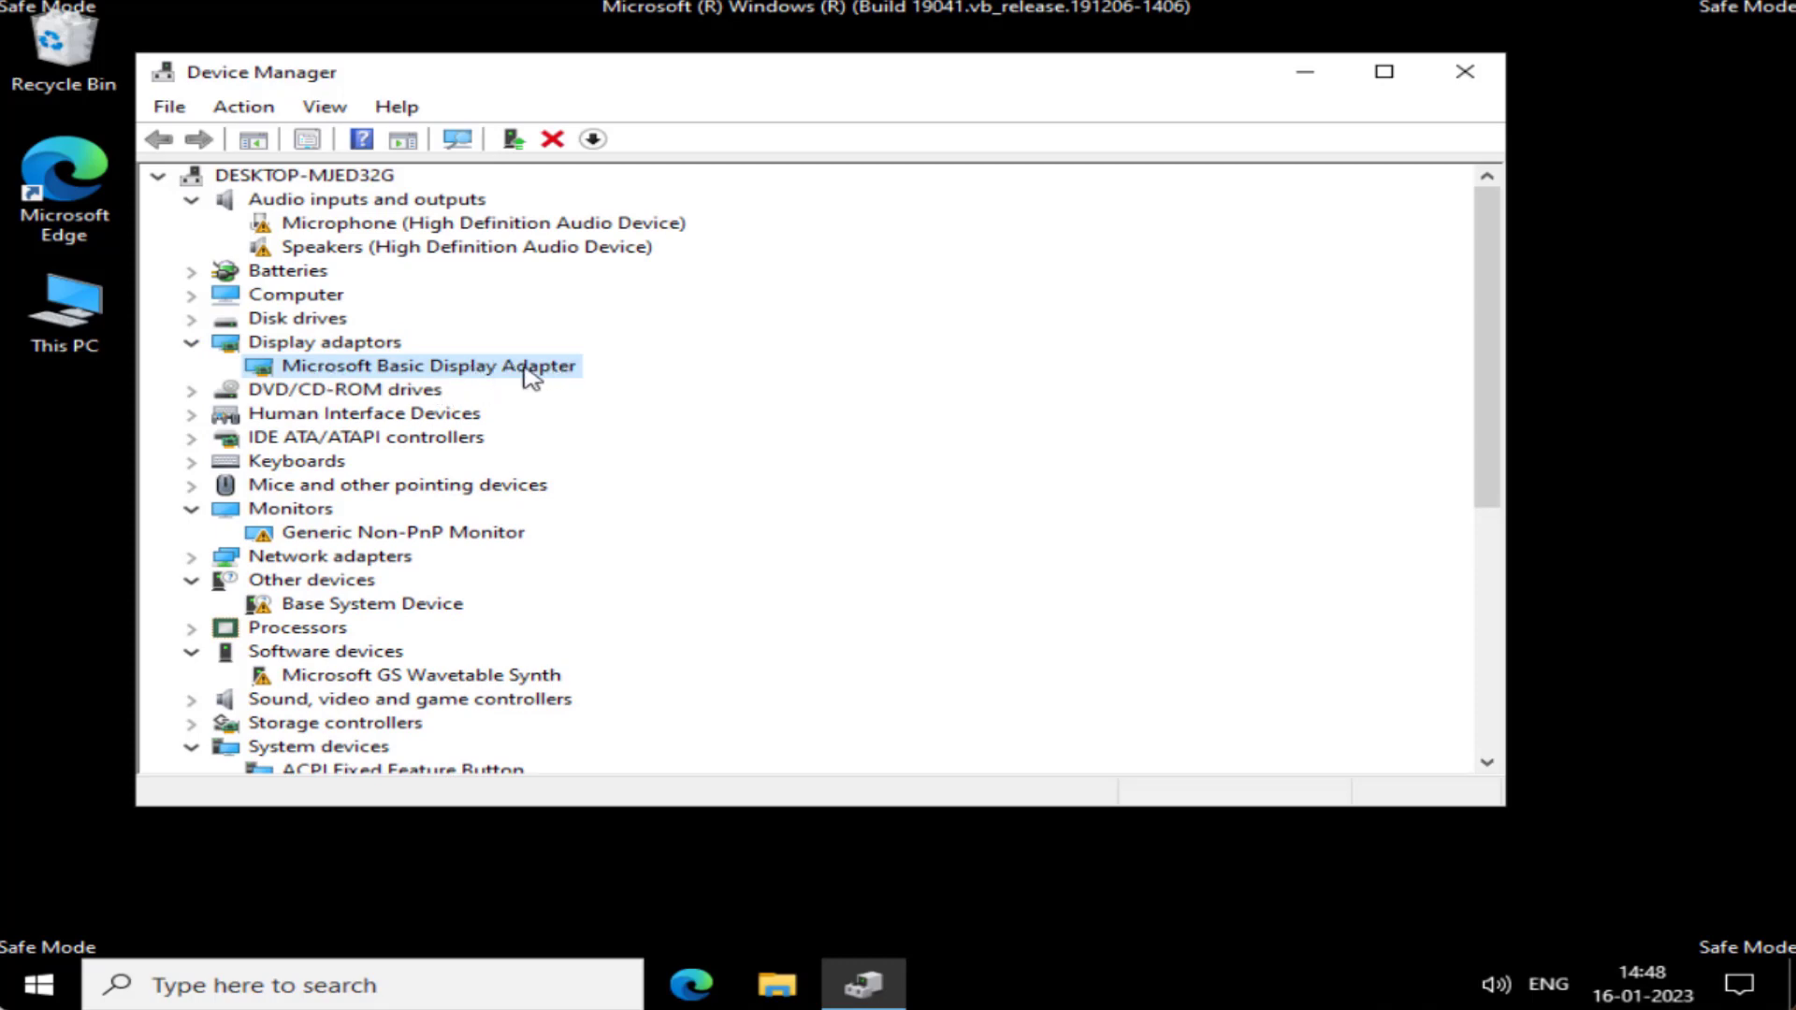
{"action": "right_click", "coordinate": [525, 367]}
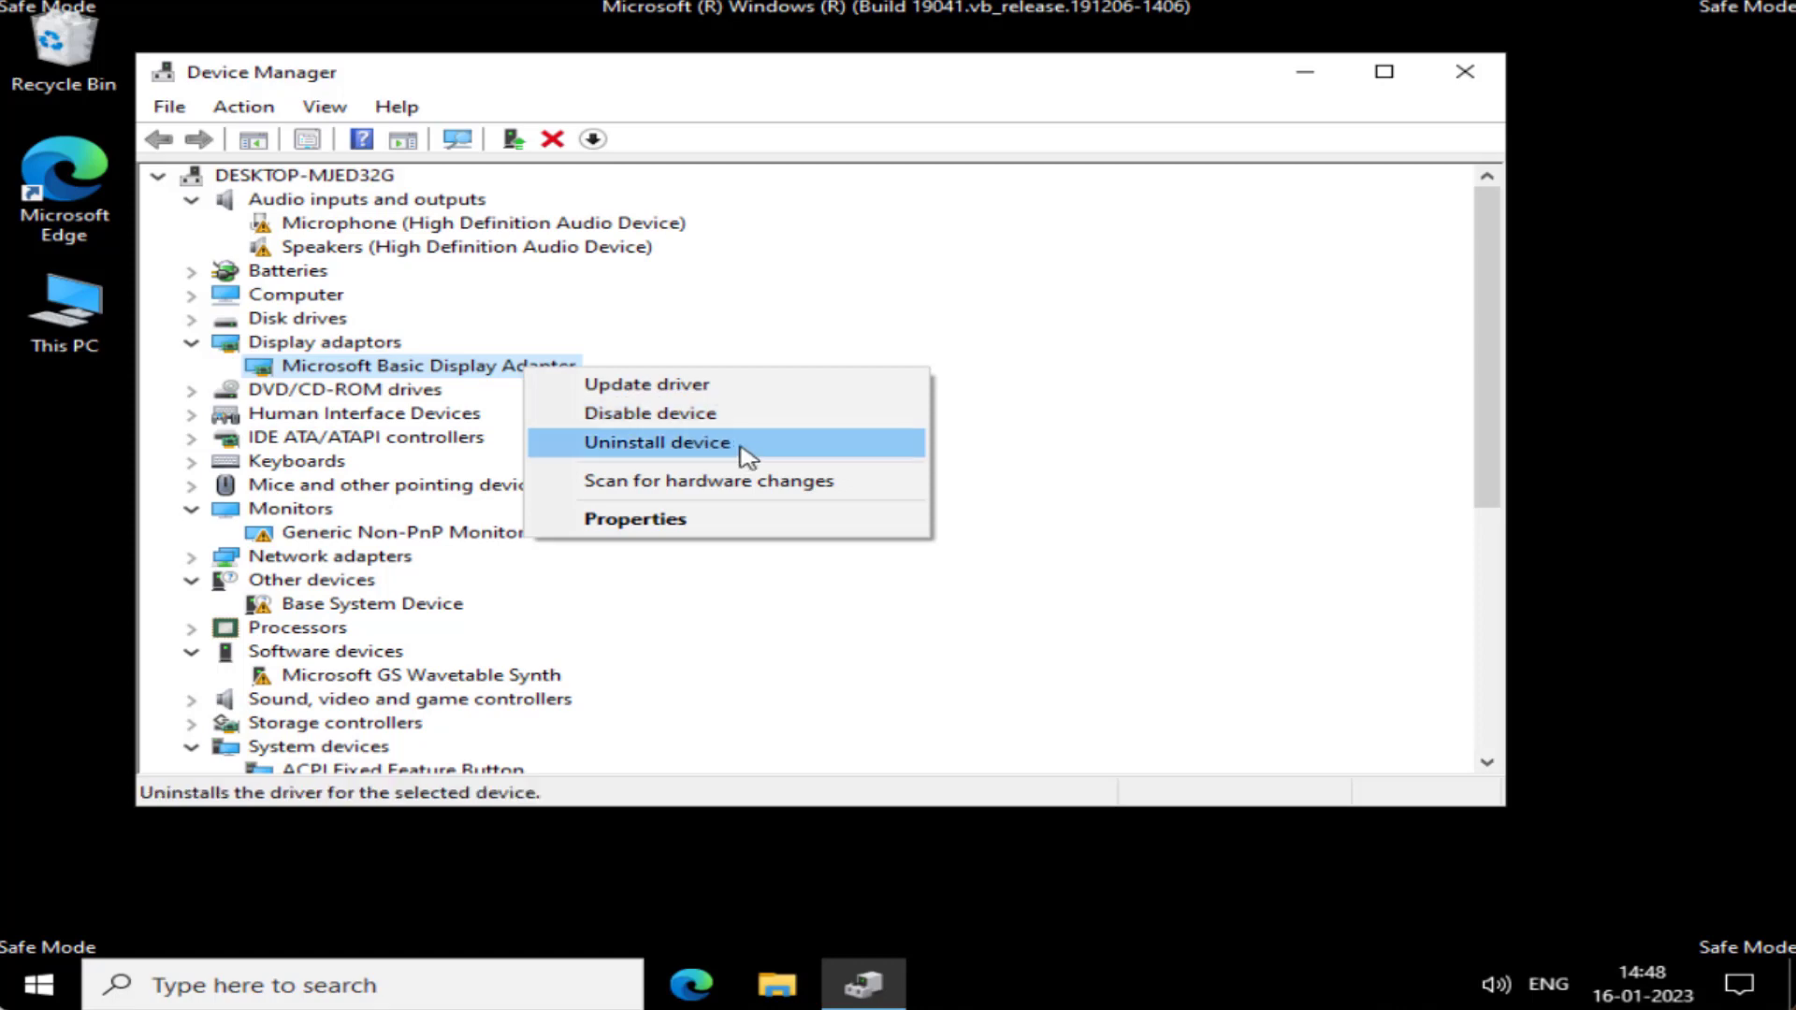
{"action": "left_click", "coordinate": [1473, 83]}
{"action": "left_click", "coordinate": [1475, 85]}
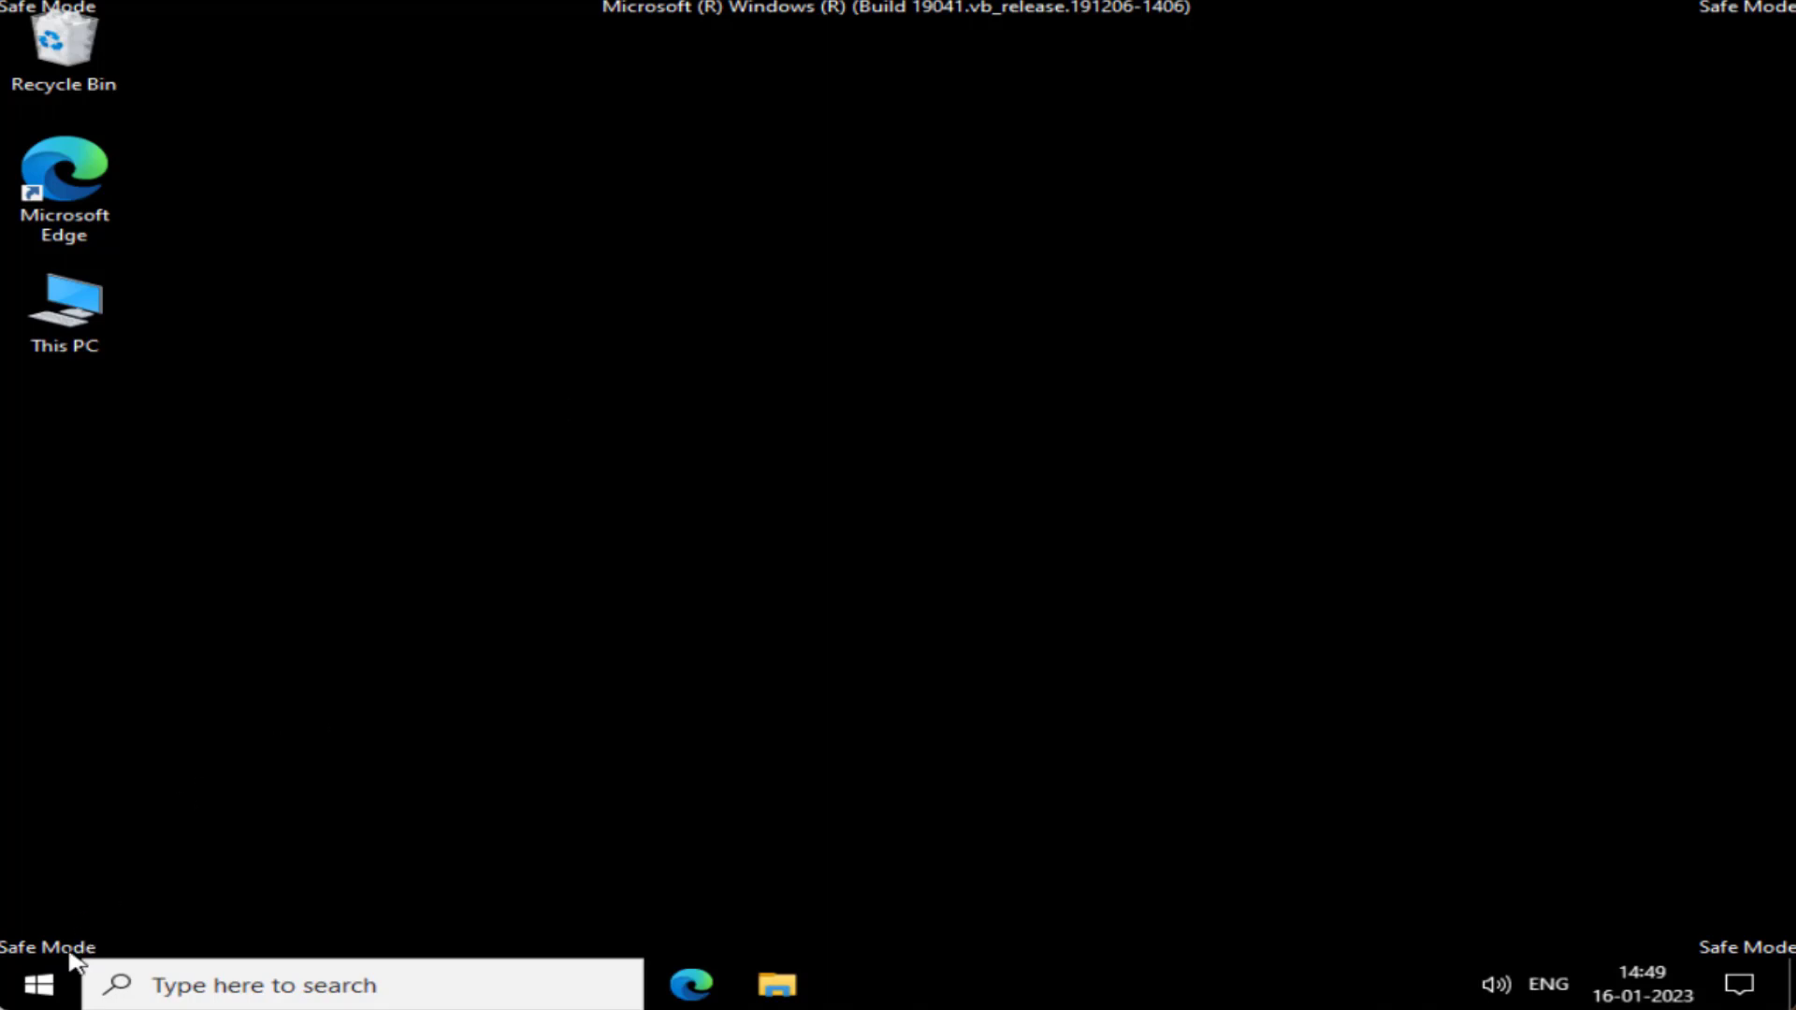
Restart the PC to leave Safe Mode and return to the normal Windows desktop
{"action": "left_click", "coordinate": [38, 984]}
{"action": "mouse_move", "coordinate": [54, 883]}
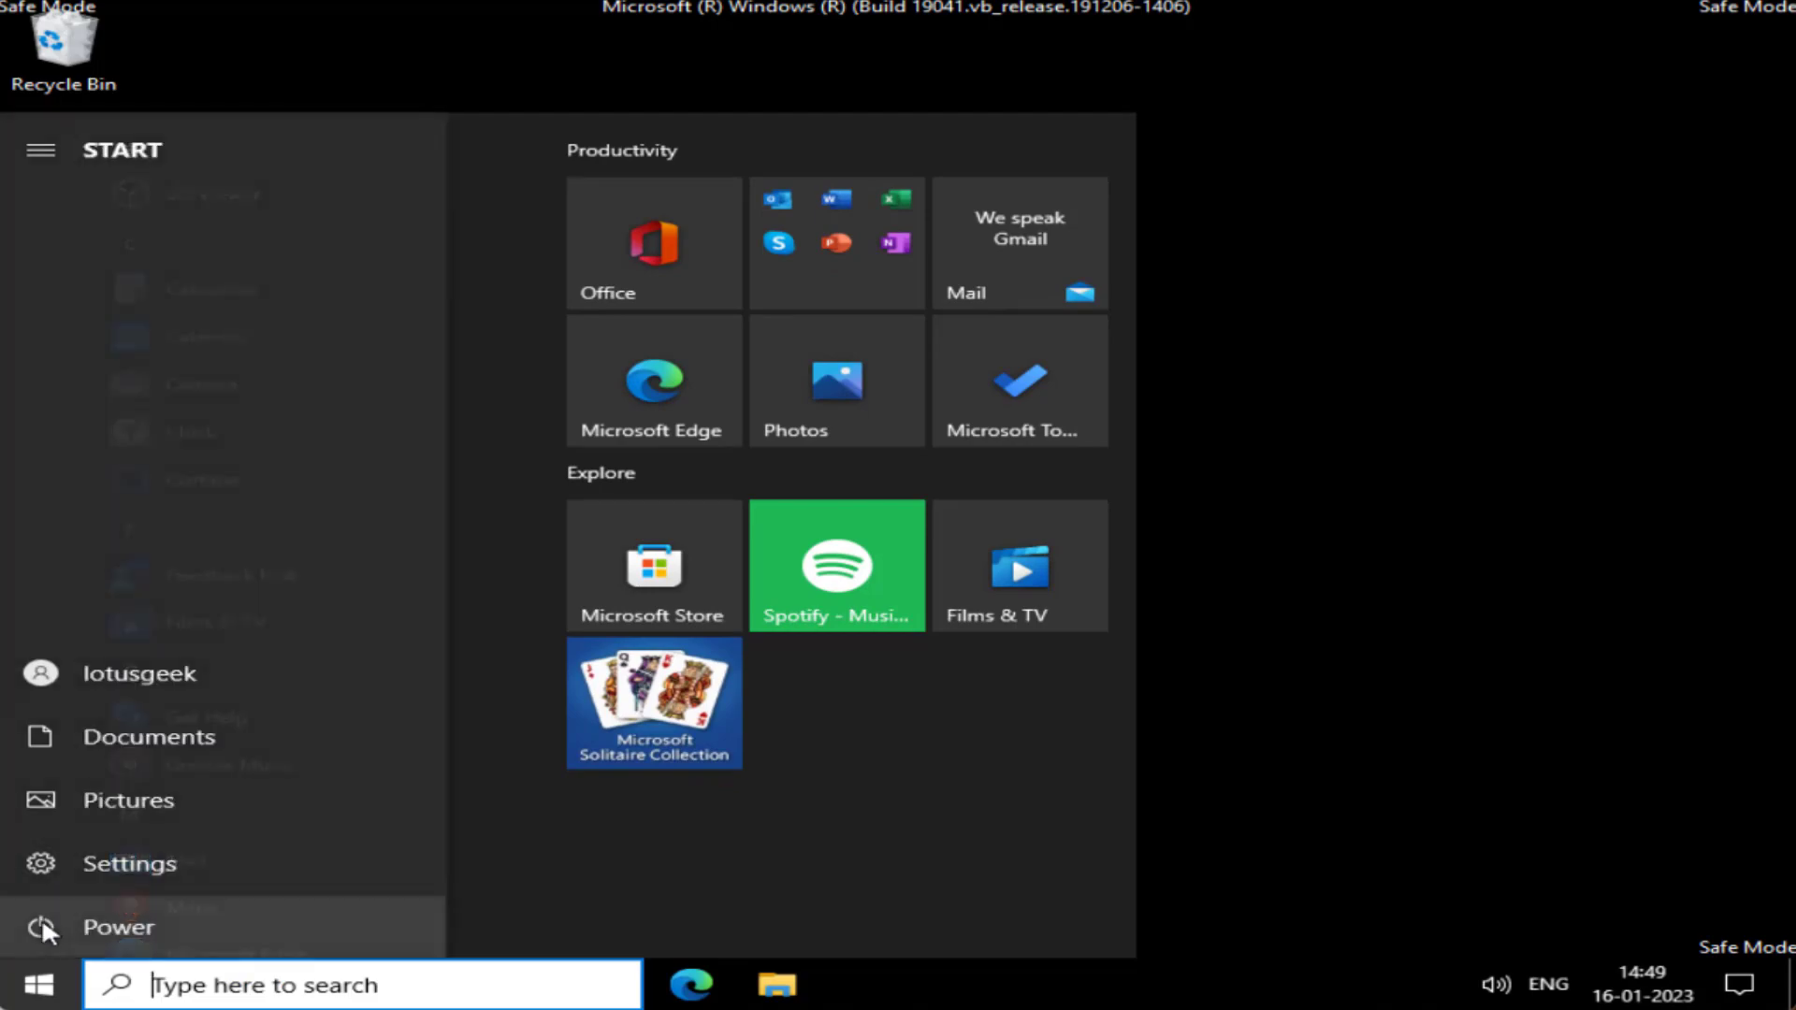
{"action": "left_click", "coordinate": [40, 926]}
{"action": "left_click", "coordinate": [103, 844]}
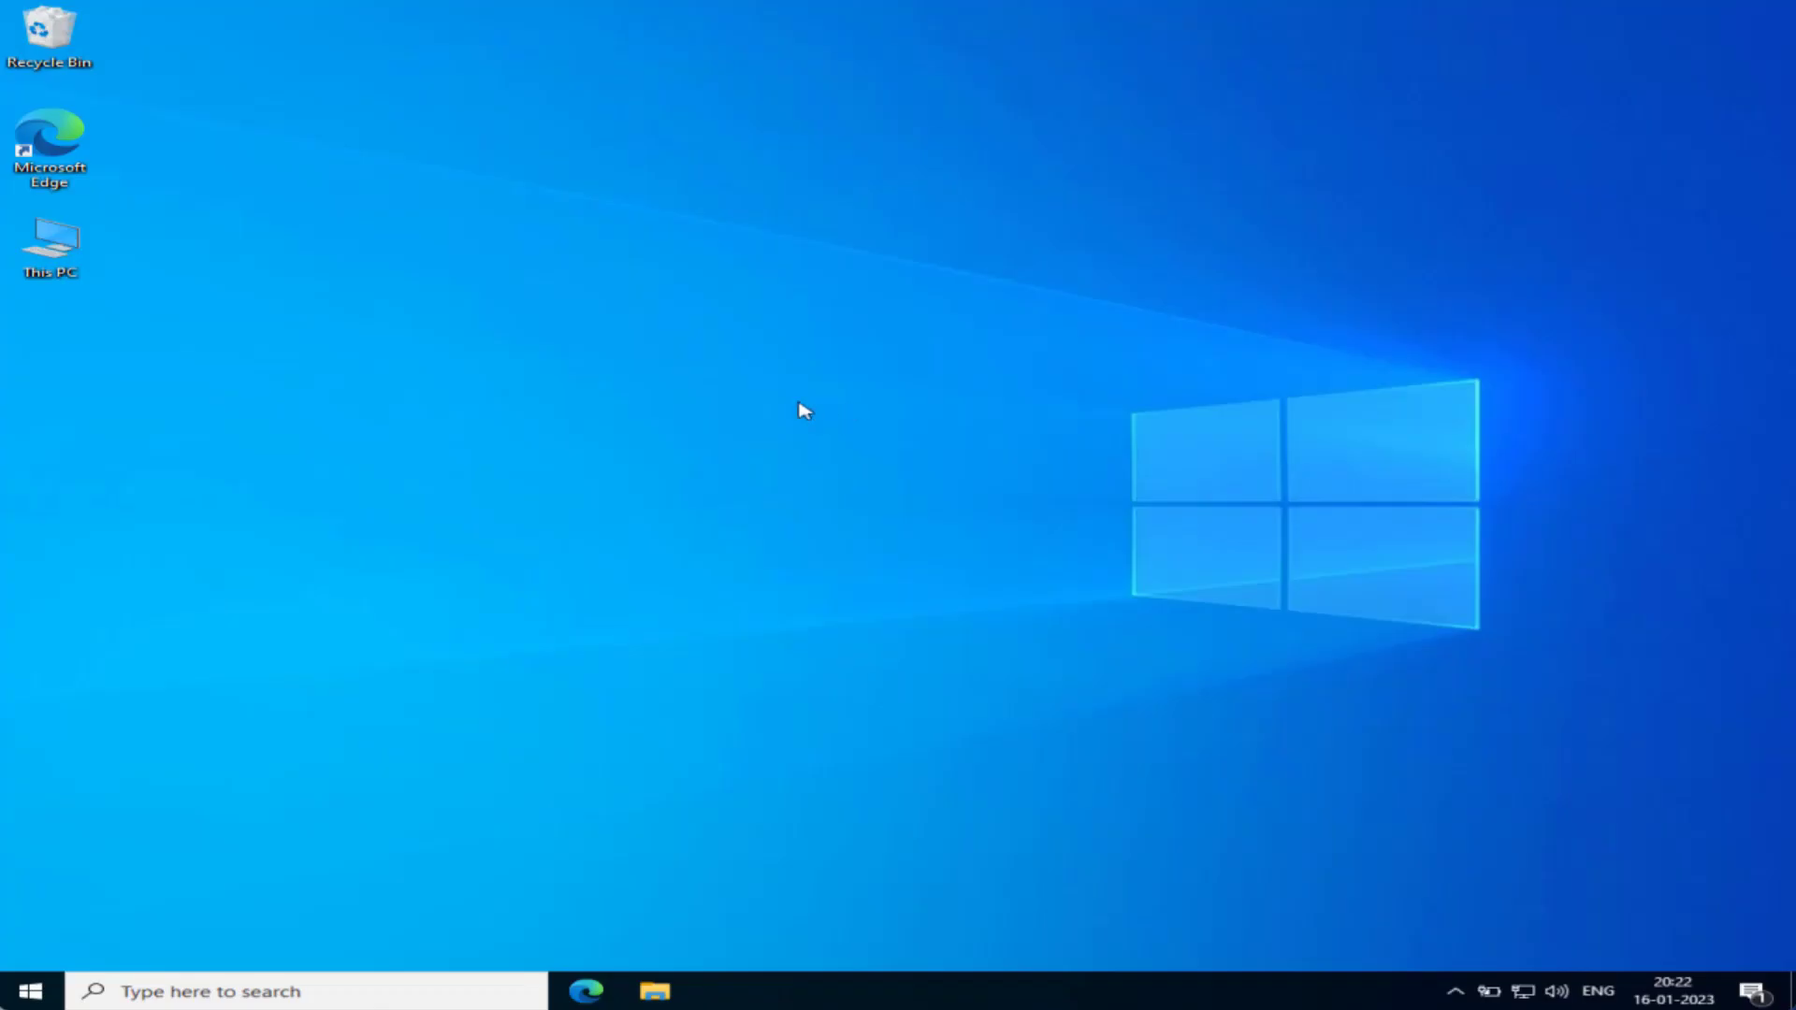
Try the 1024 × 768 display resolution, revert to the previous display settings and close the display settings
{"action": "right_click", "coordinate": [753, 263]}
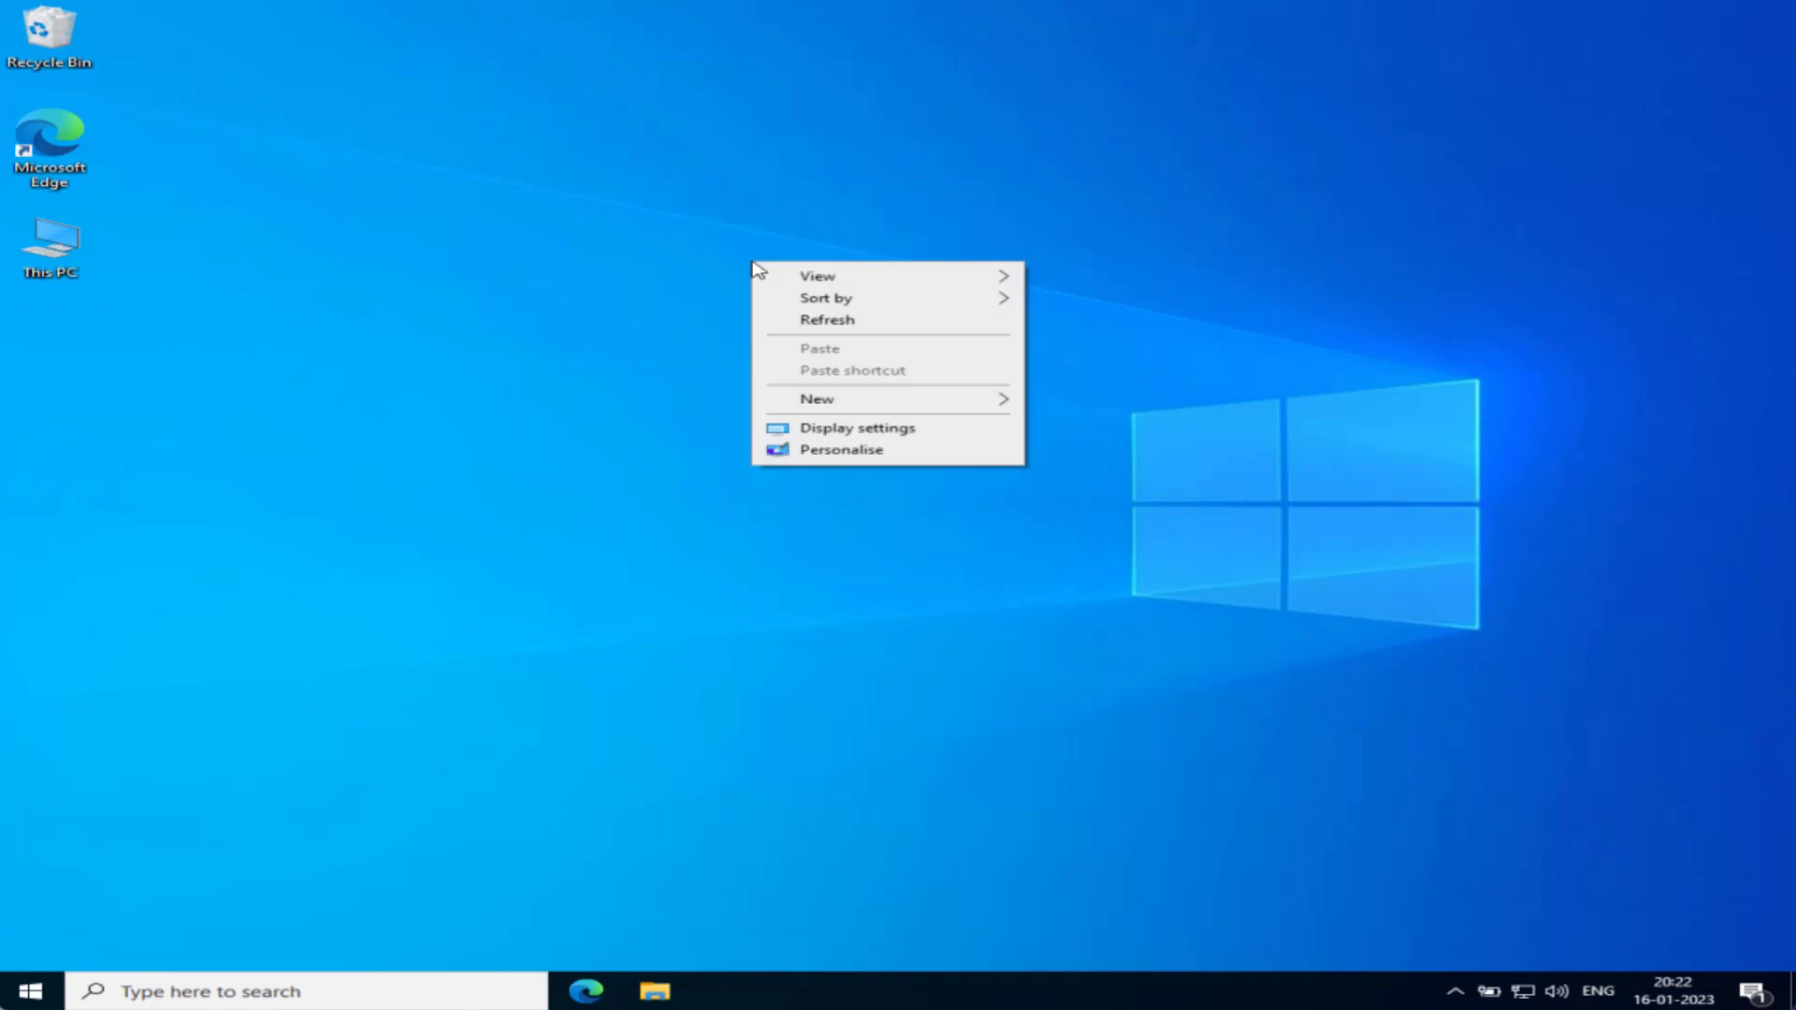
{"action": "left_click", "coordinate": [893, 433]}
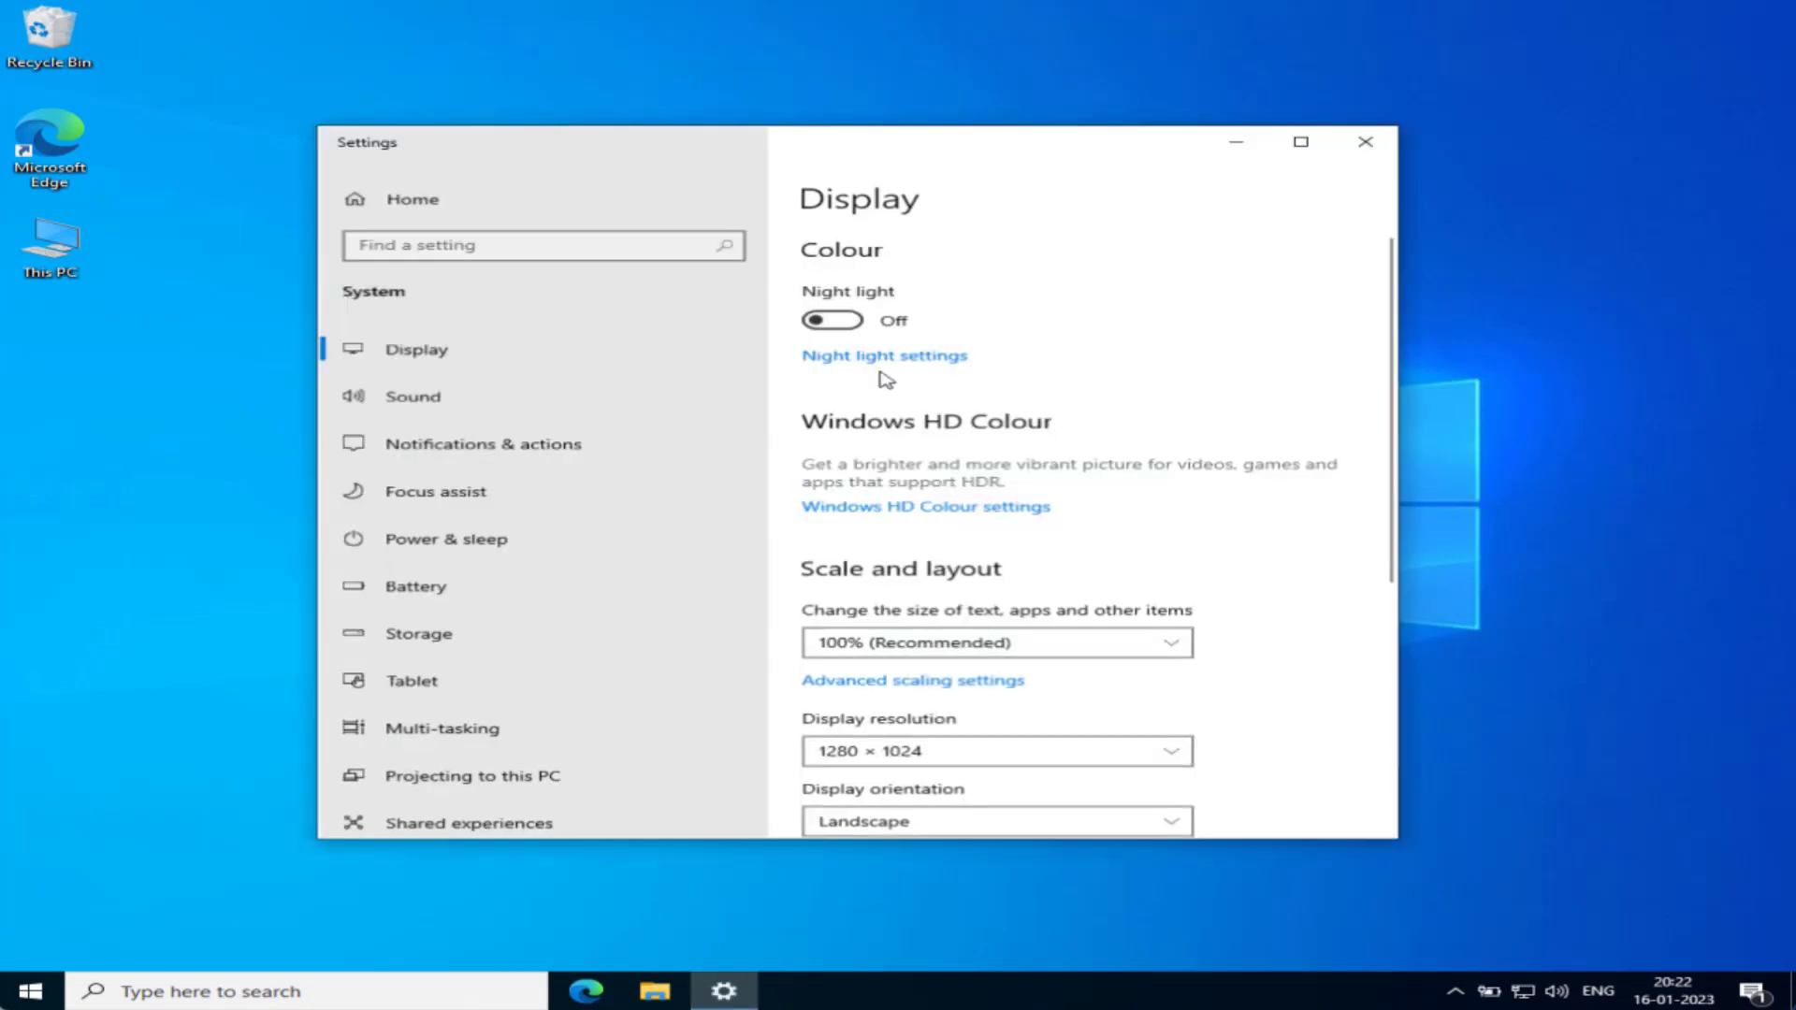
{"action": "scroll", "coordinate": [936, 450], "scroll_direction": "down", "scroll_amount": 3}
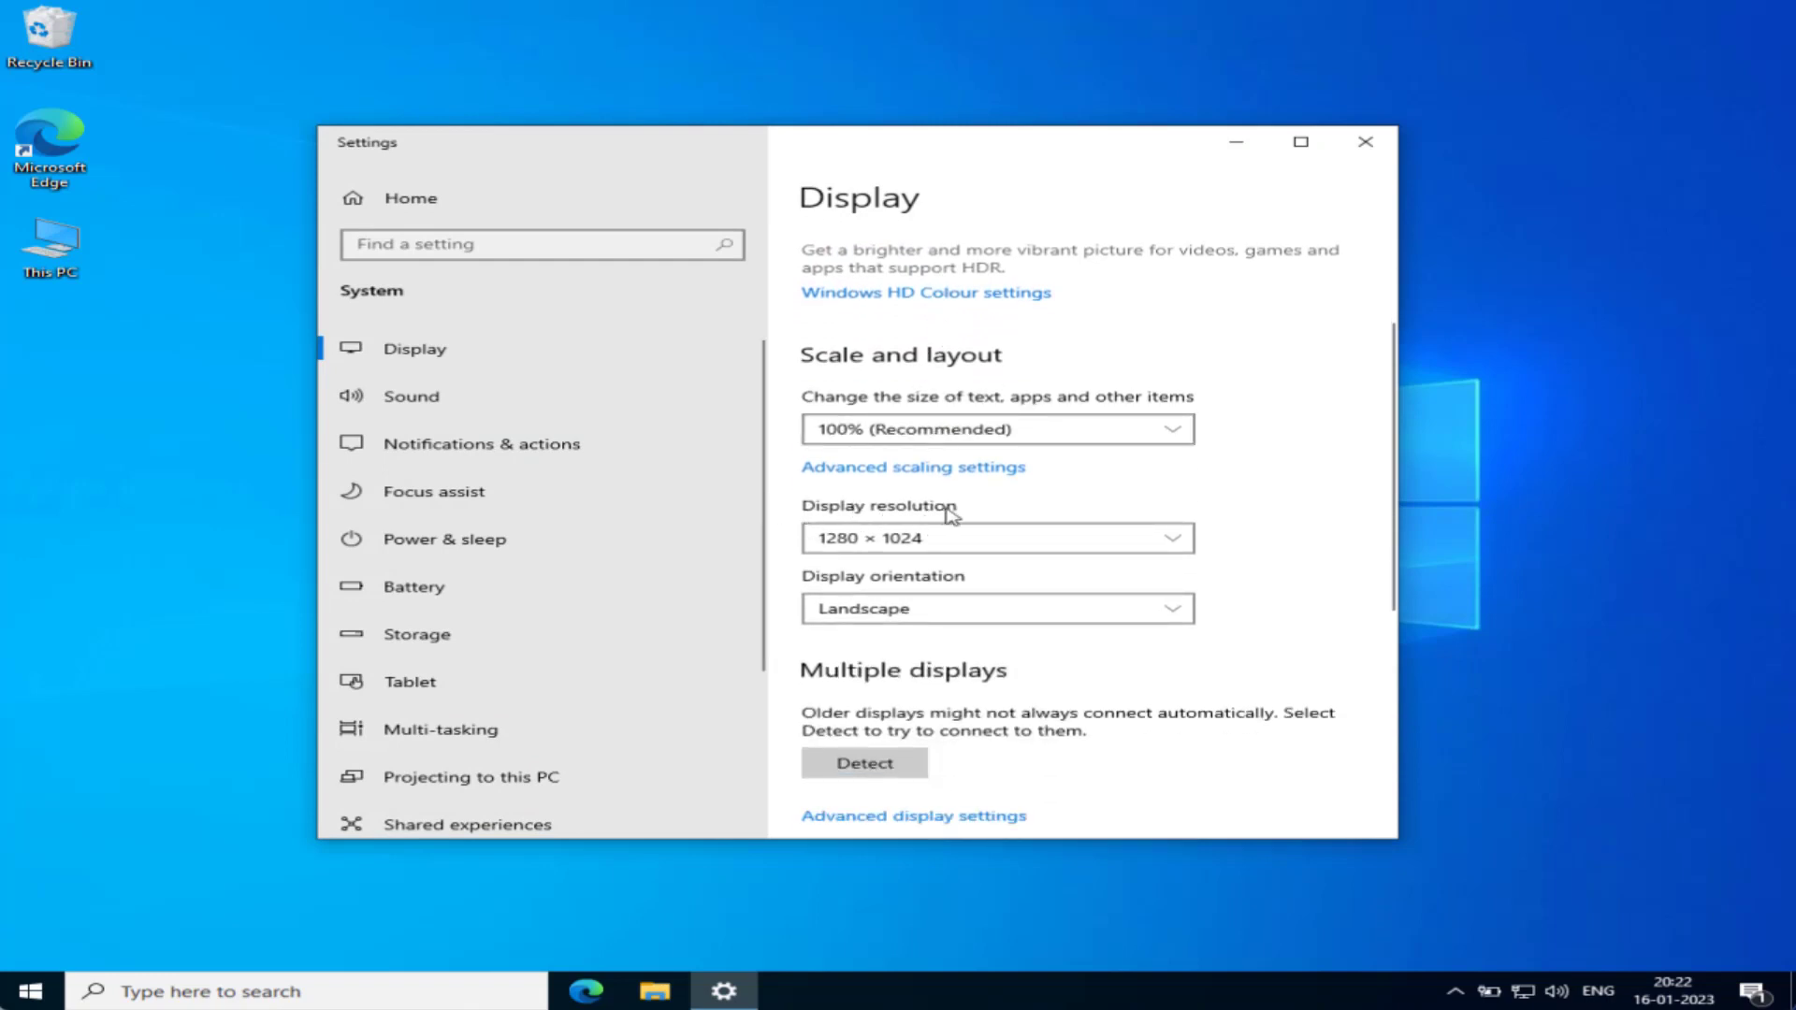
{"action": "left_click", "coordinate": [980, 544]}
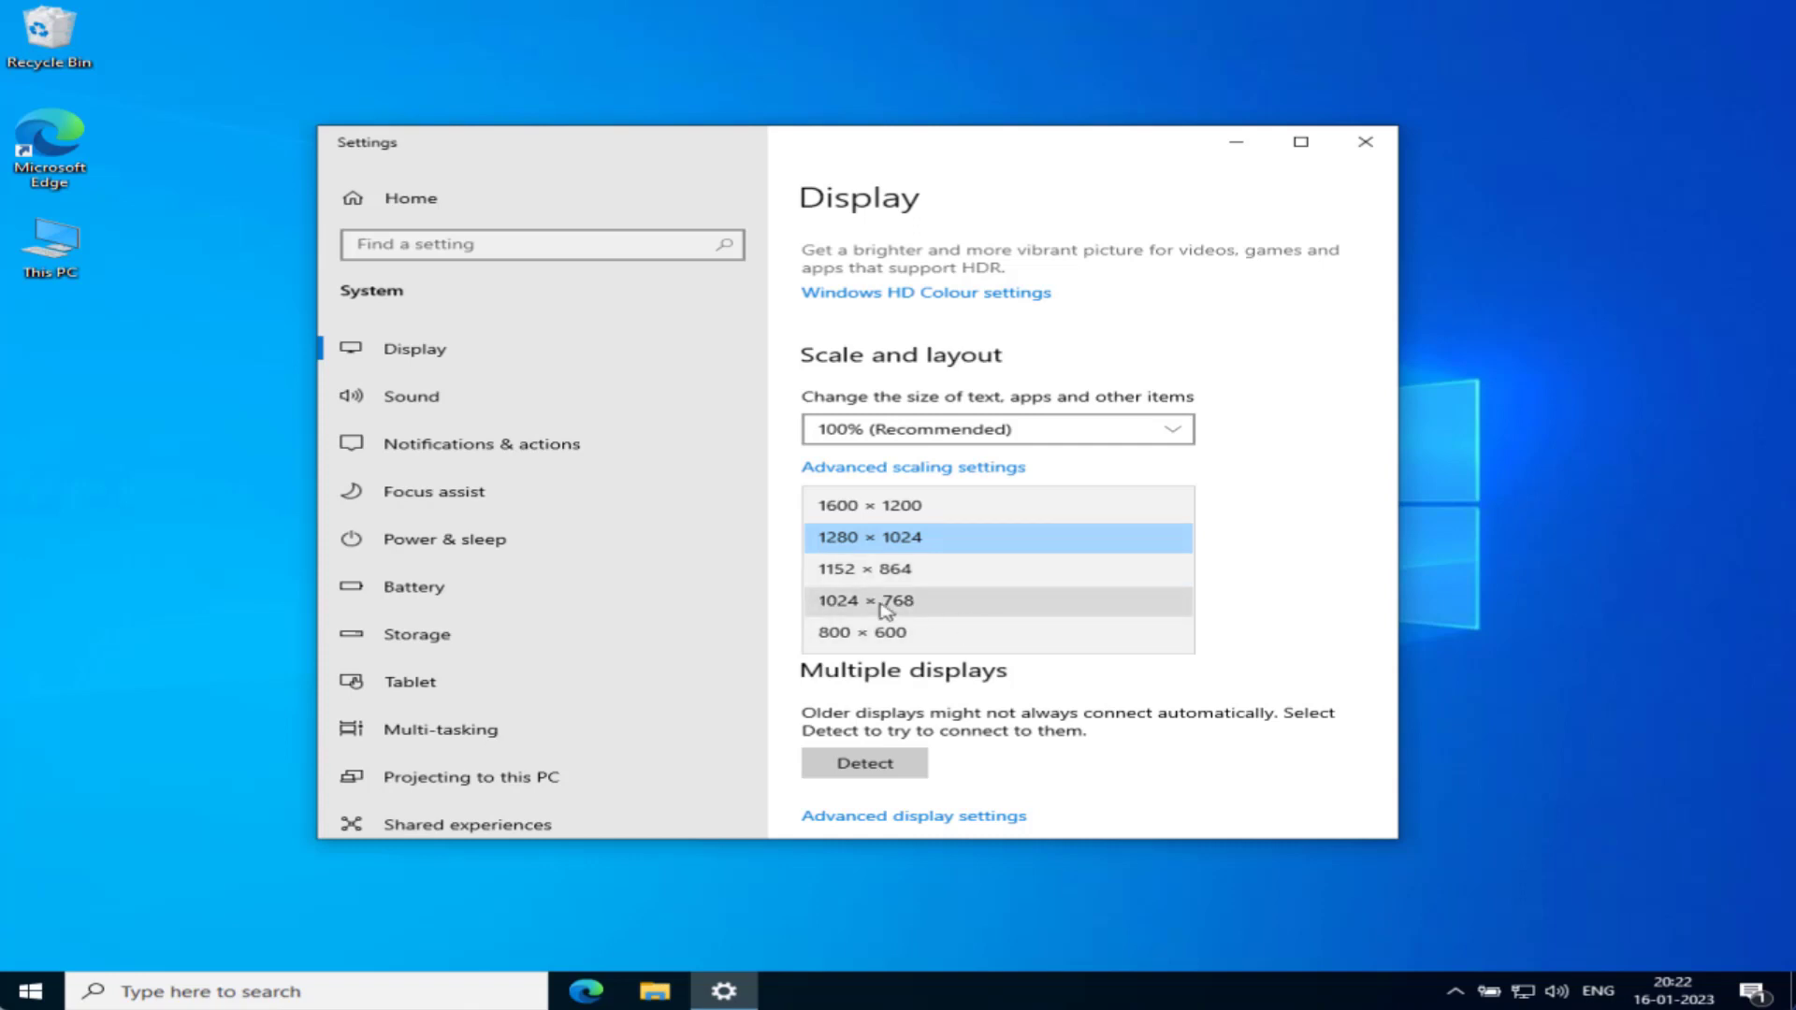
{"action": "left_click", "coordinate": [897, 604]}
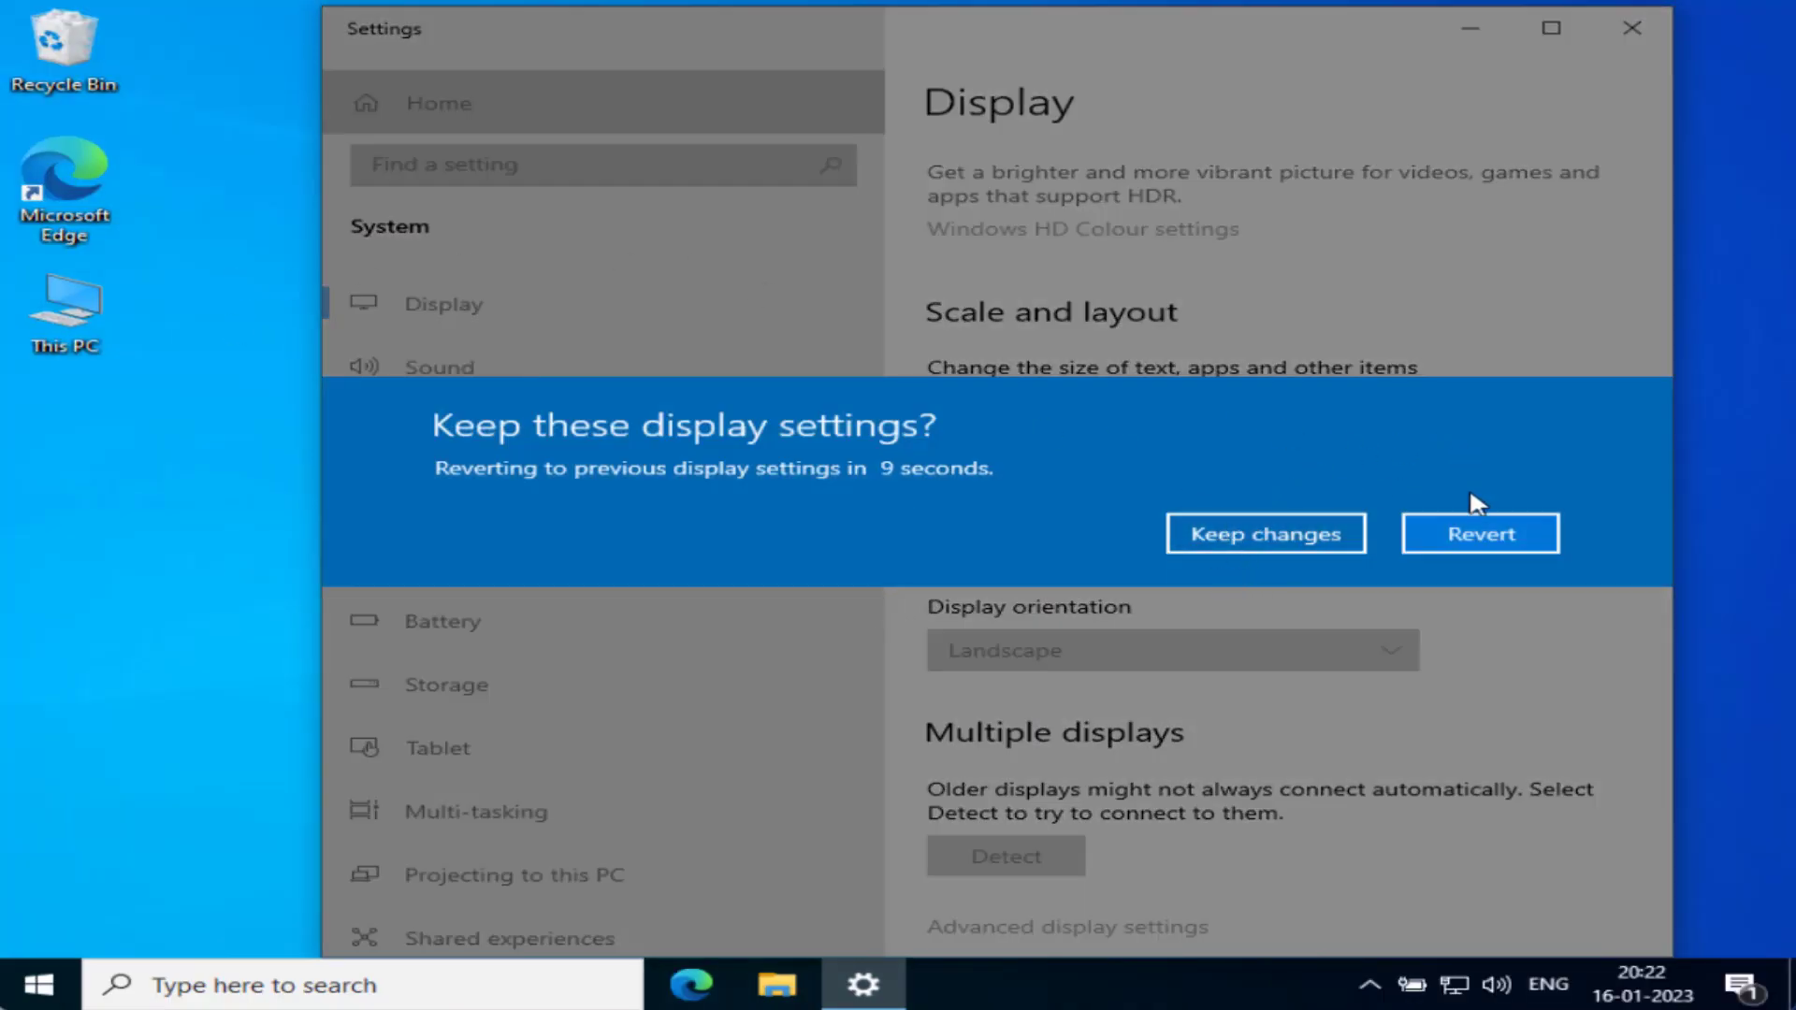
{"action": "left_click", "coordinate": [1474, 531]}
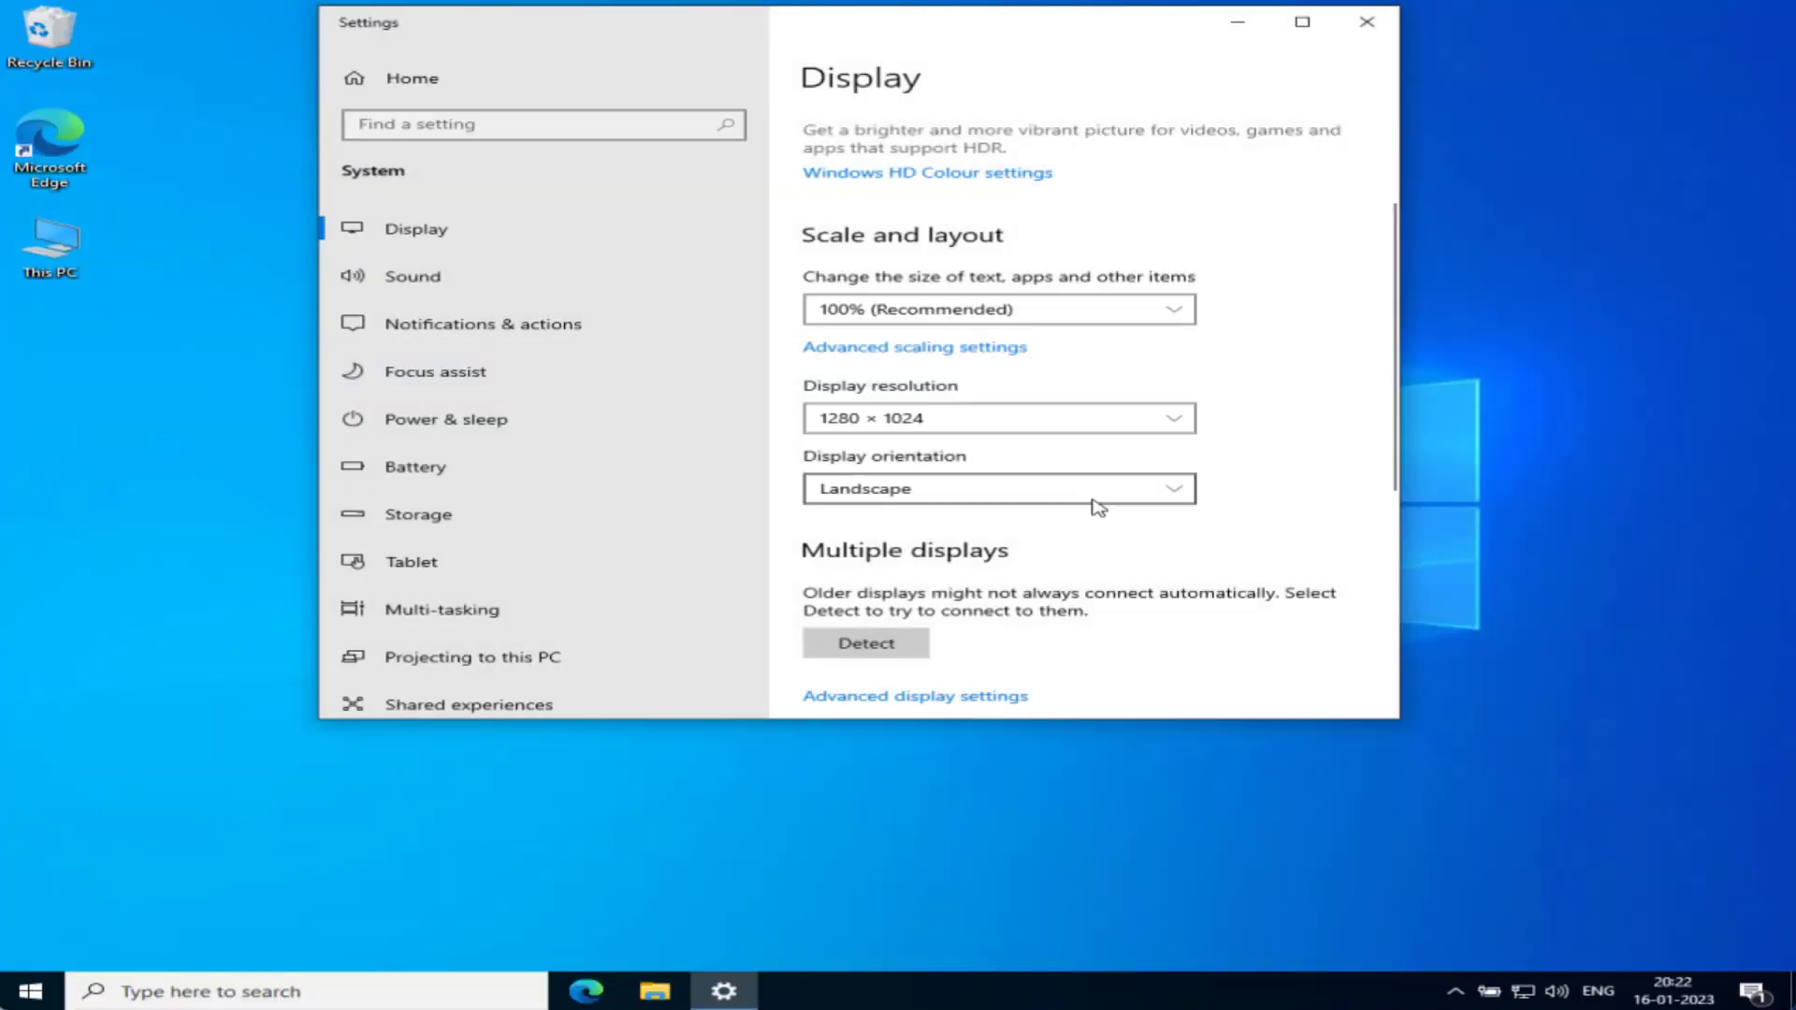
{"action": "left_click", "coordinate": [1365, 28]}
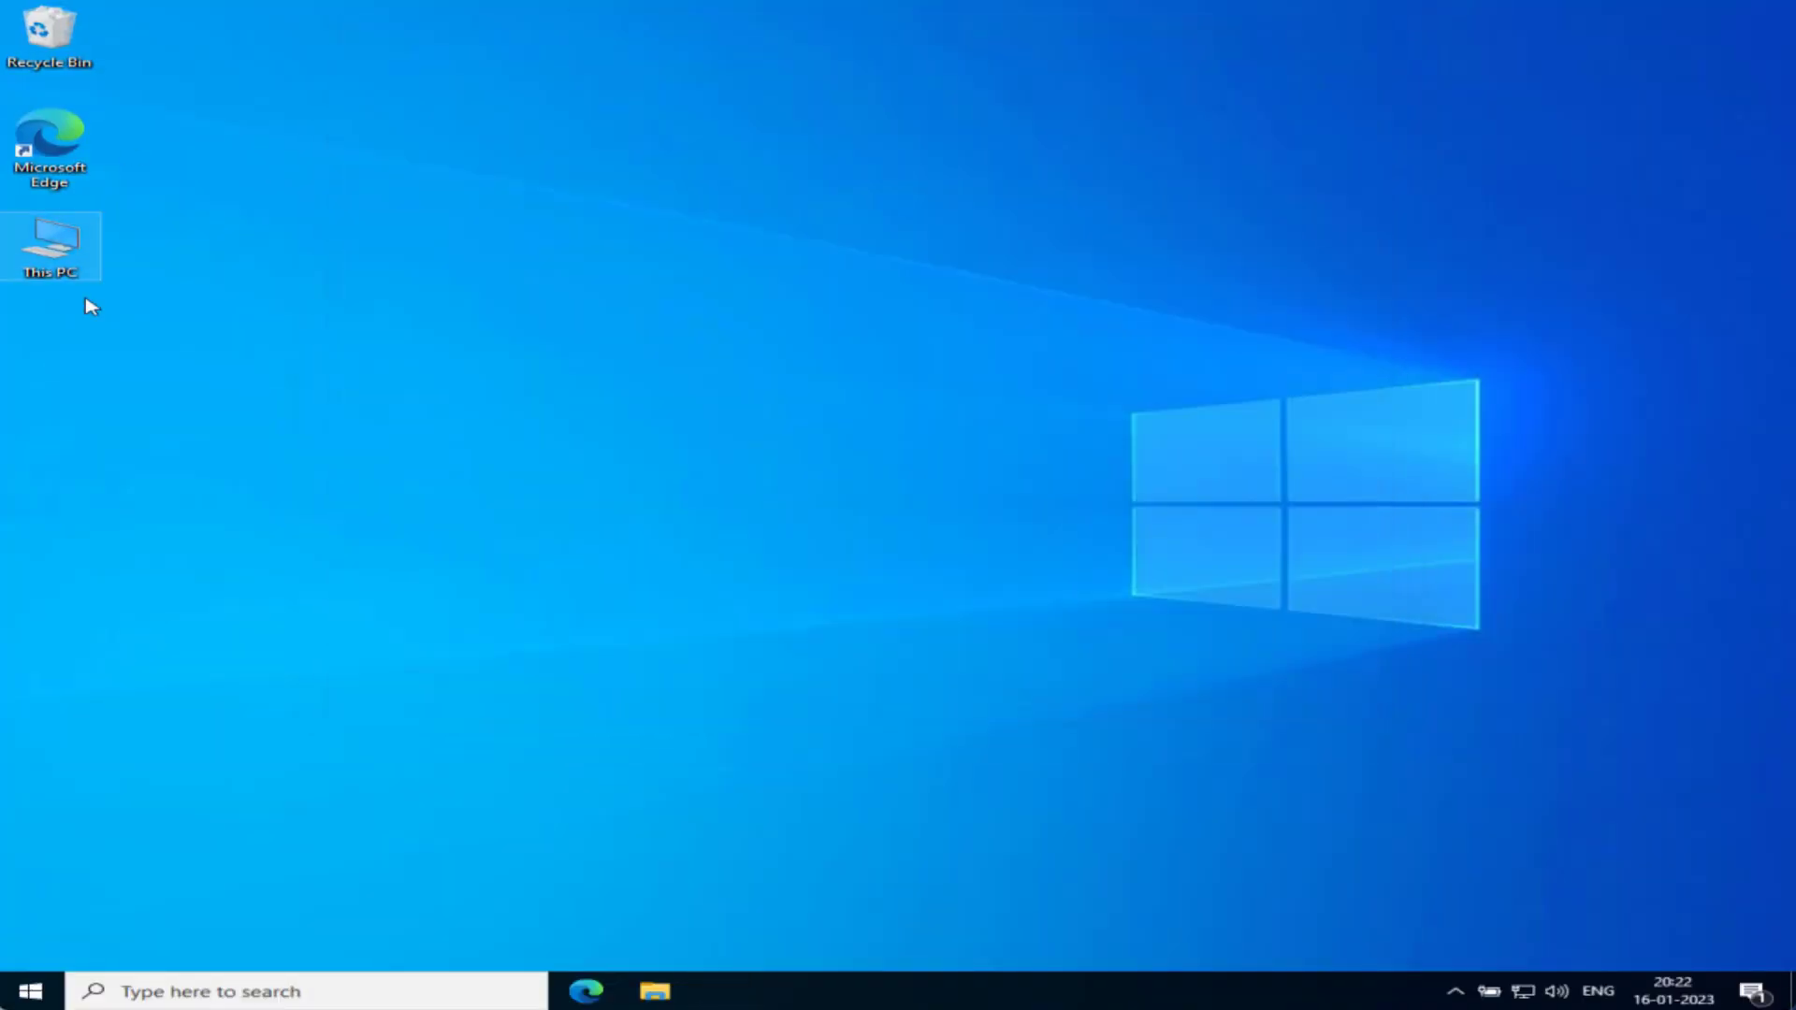
Look up the driver update option for the Microsoft Basic Display Adapter in Device Manager, and close it without updating
{"action": "right_click", "coordinate": [30, 990]}
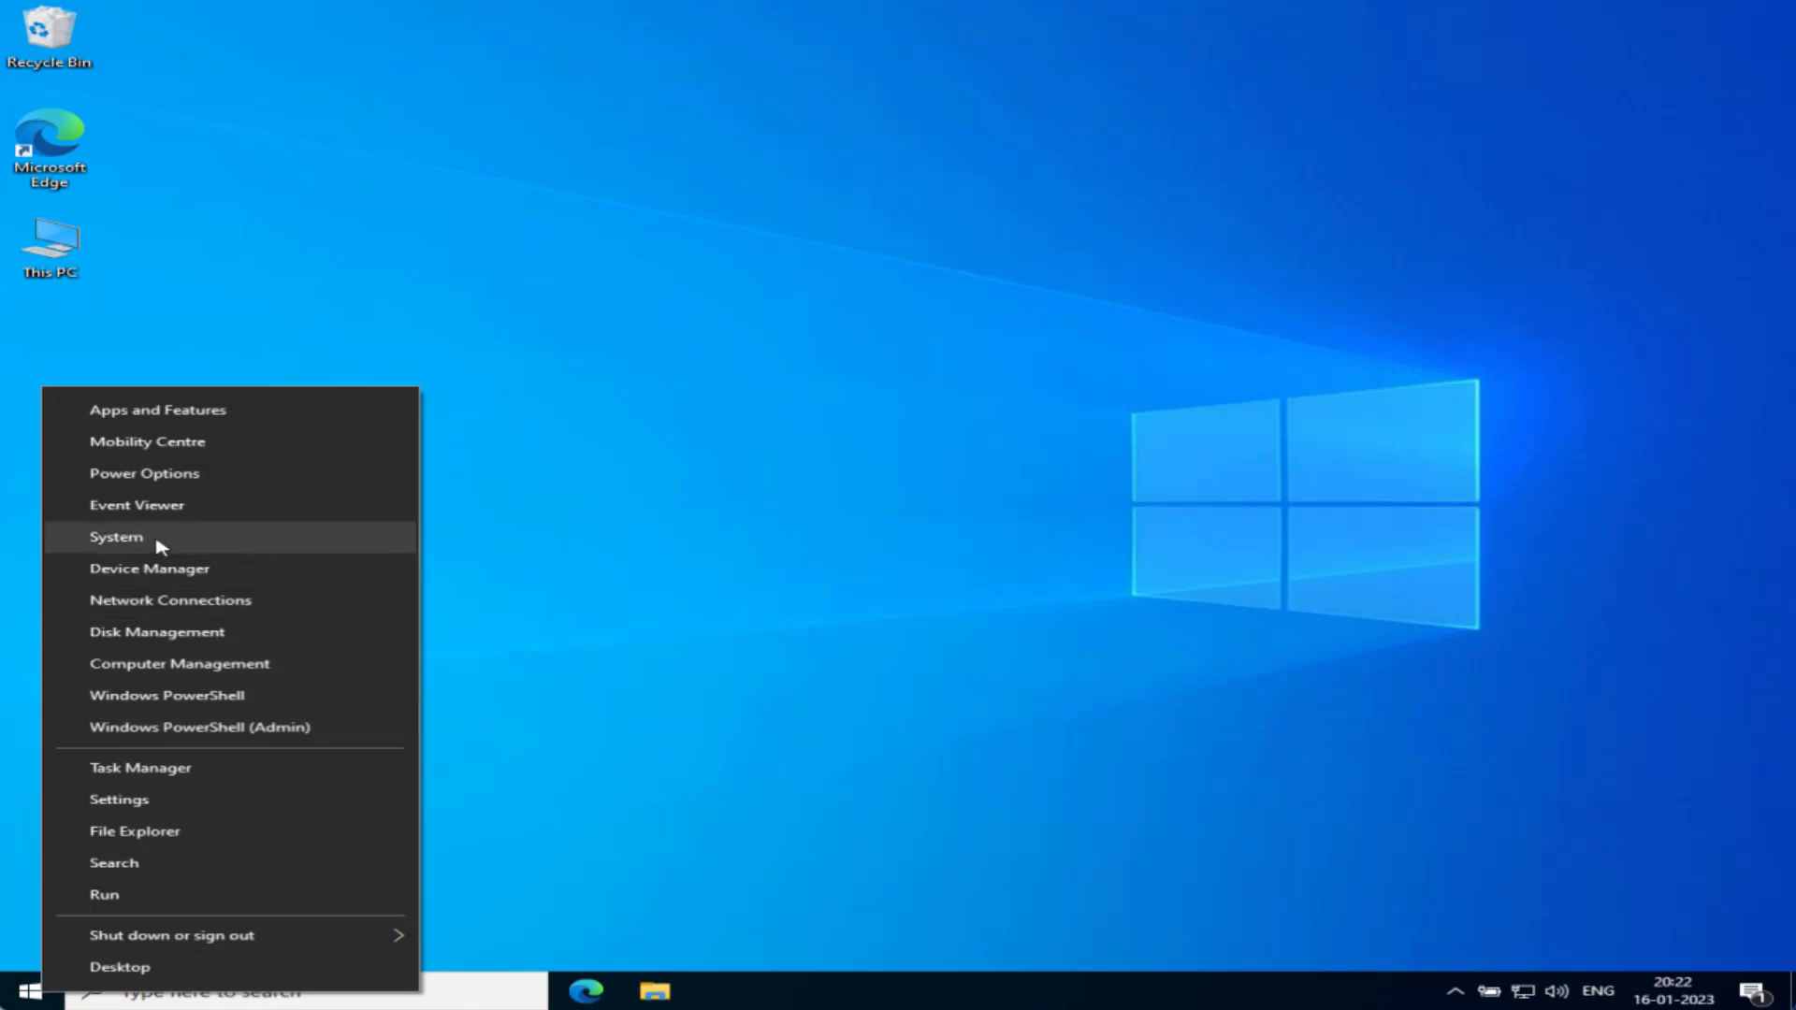
{"action": "left_click", "coordinate": [152, 569]}
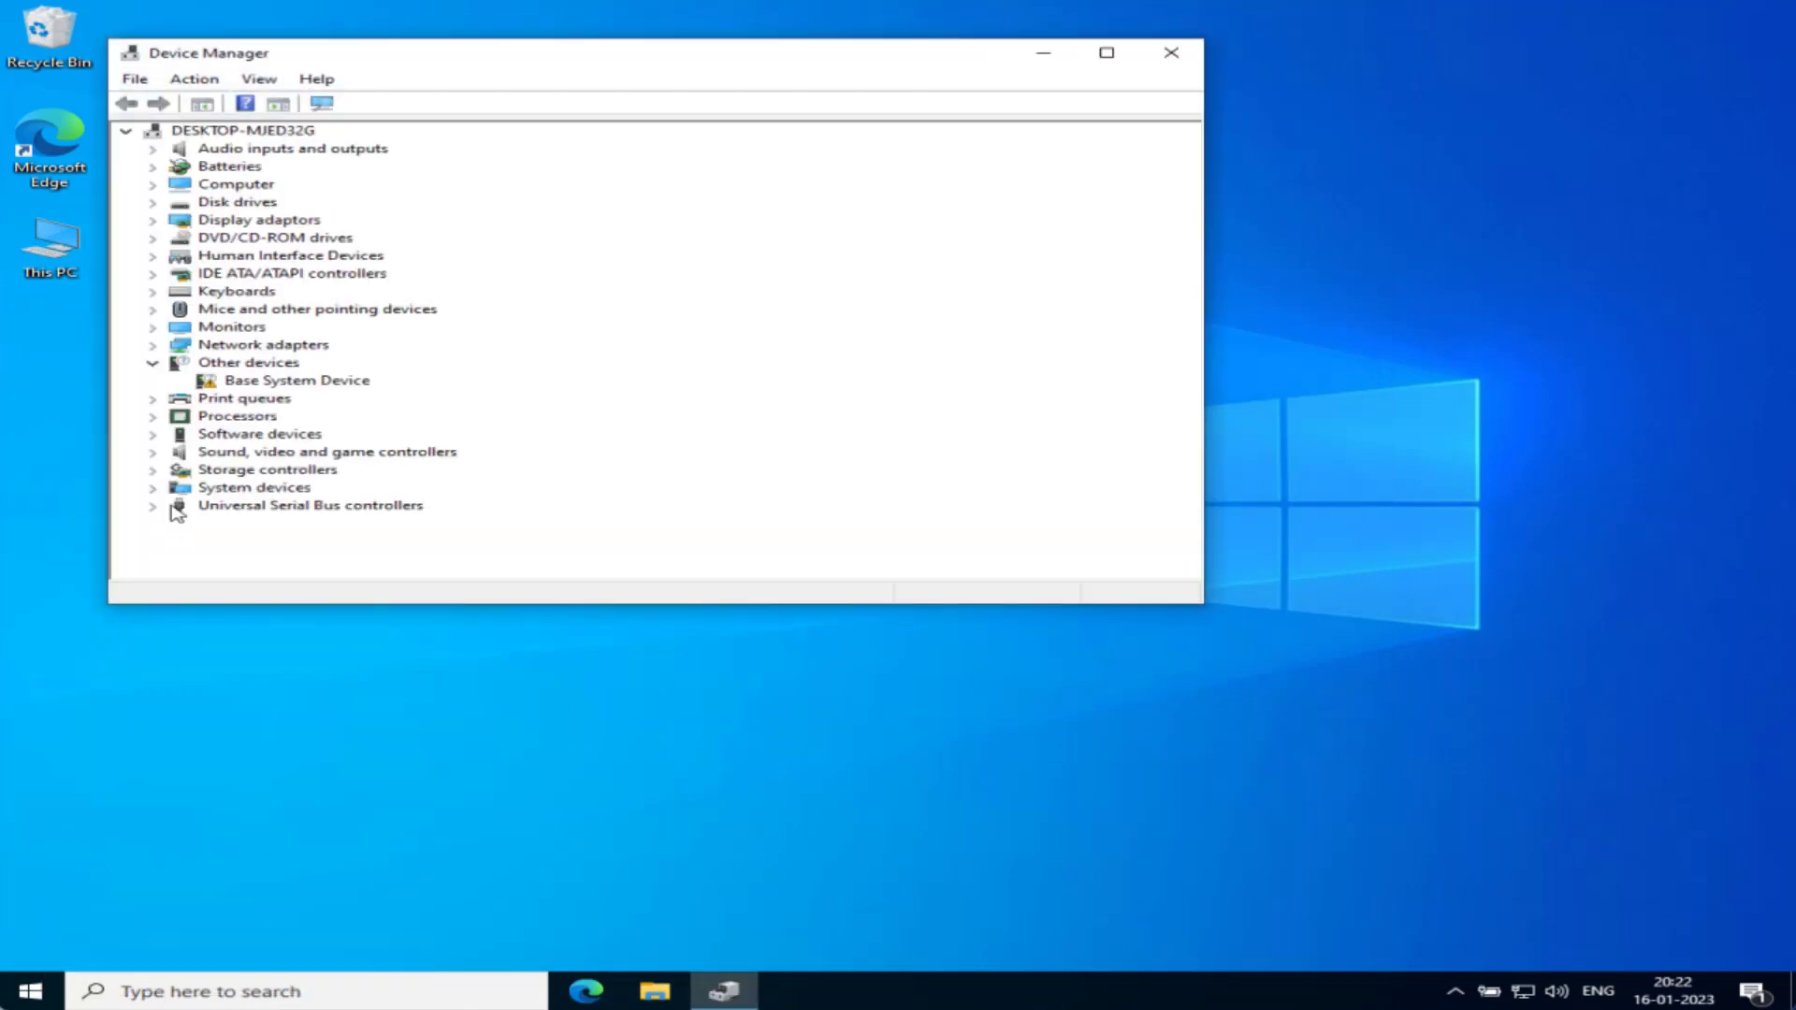
{"action": "left_click", "coordinate": [224, 223]}
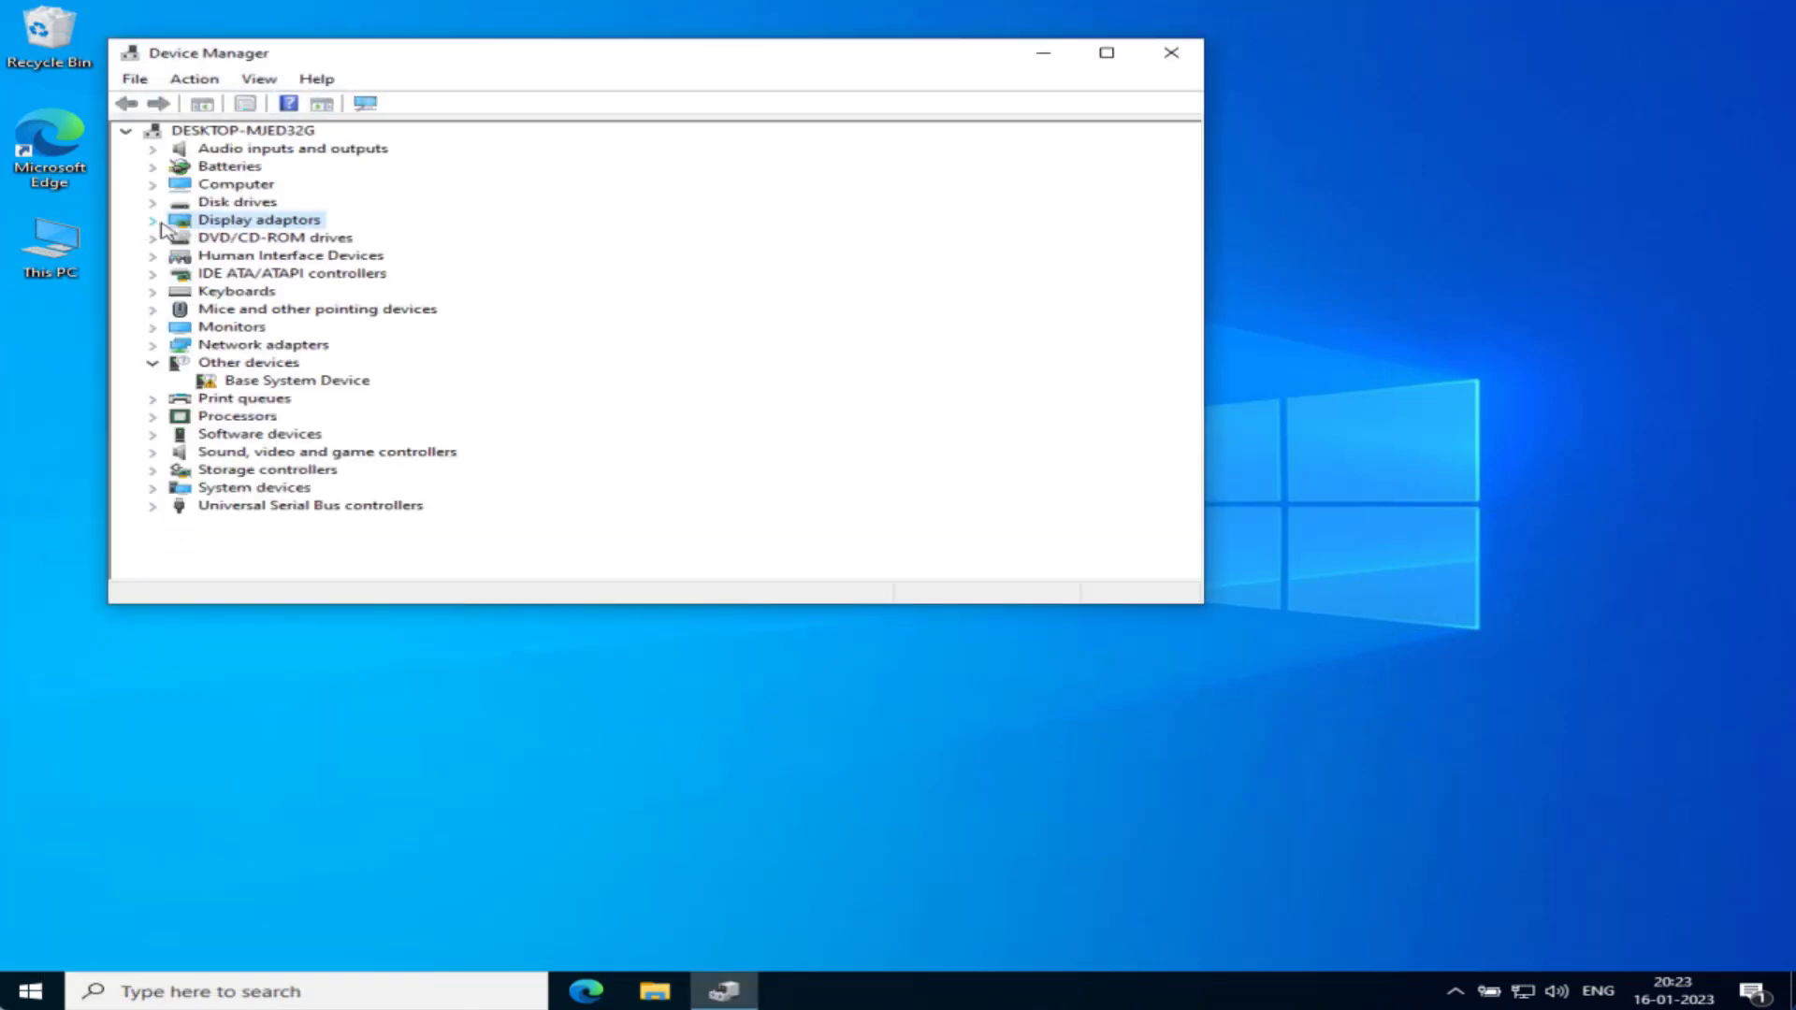
{"action": "left_click", "coordinate": [153, 222]}
{"action": "right_click", "coordinate": [284, 245]}
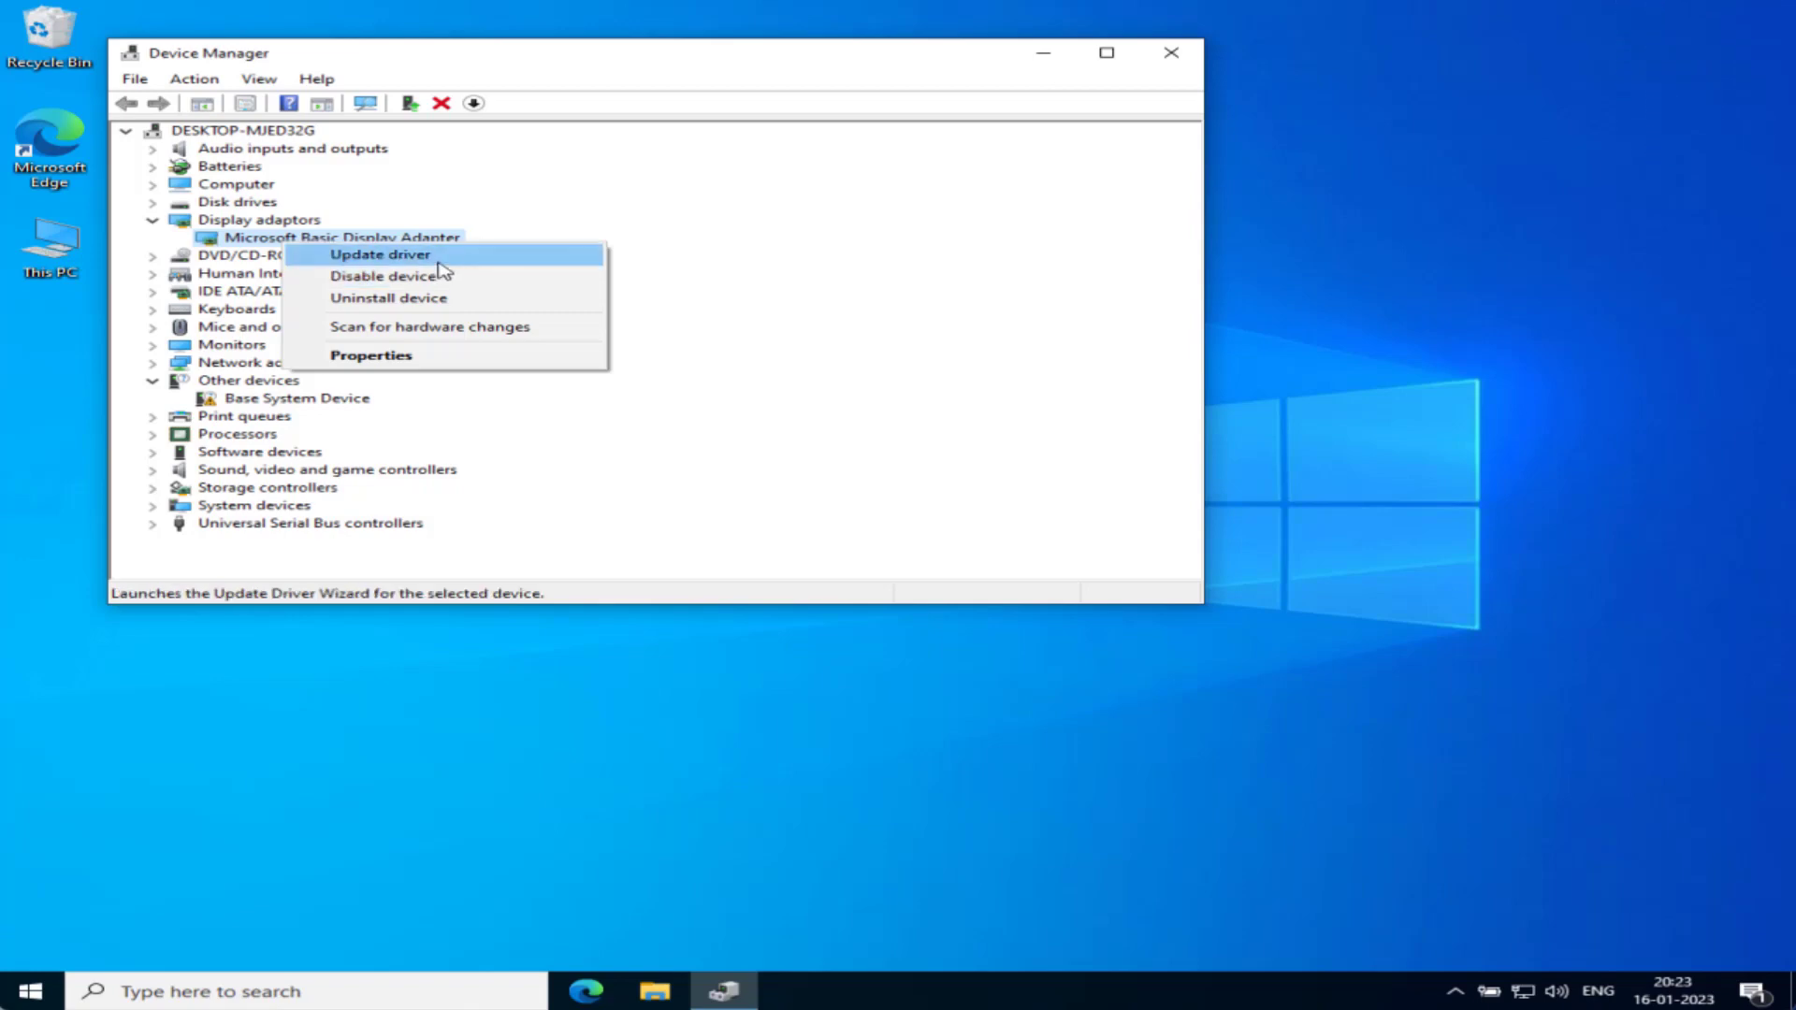
{"action": "left_click", "coordinate": [1177, 64]}
{"action": "left_click", "coordinate": [1177, 64]}
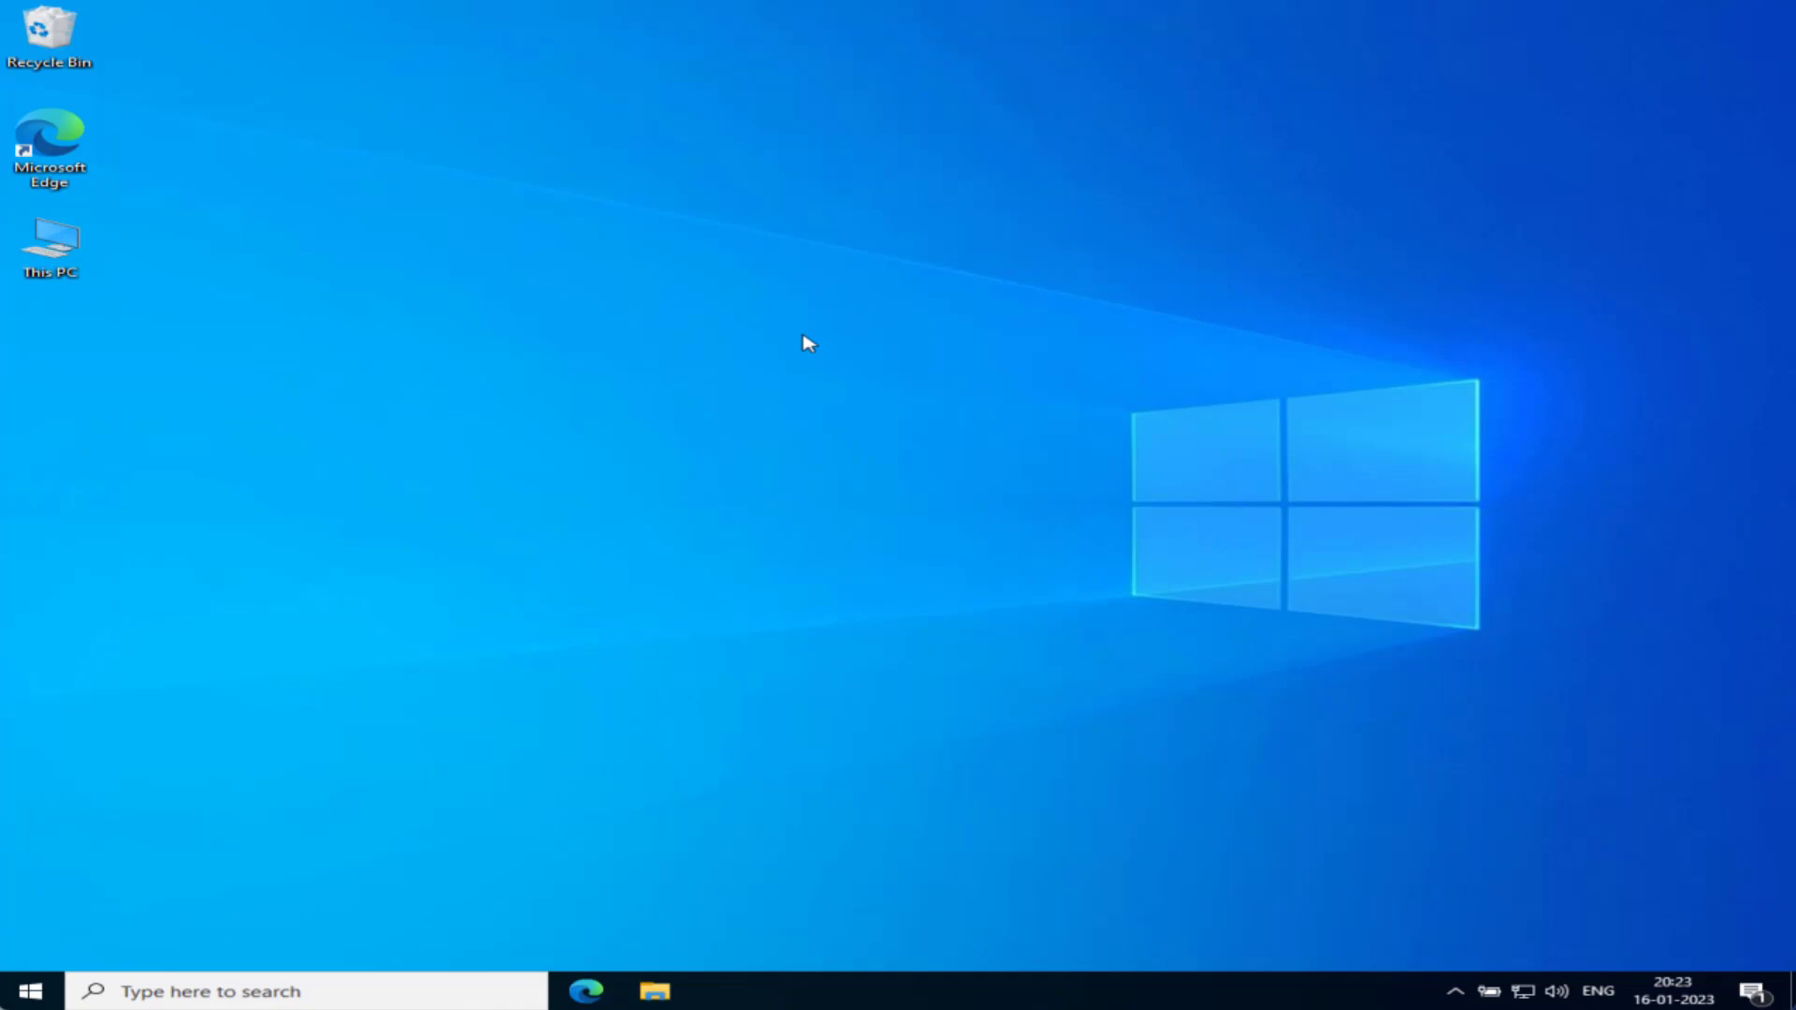
Run msconfig, enable the Base video boot option, apply the change and exit System Configuration without restarting
{"action": "right_click", "coordinate": [28, 988]}
{"action": "left_click", "coordinate": [108, 884]}
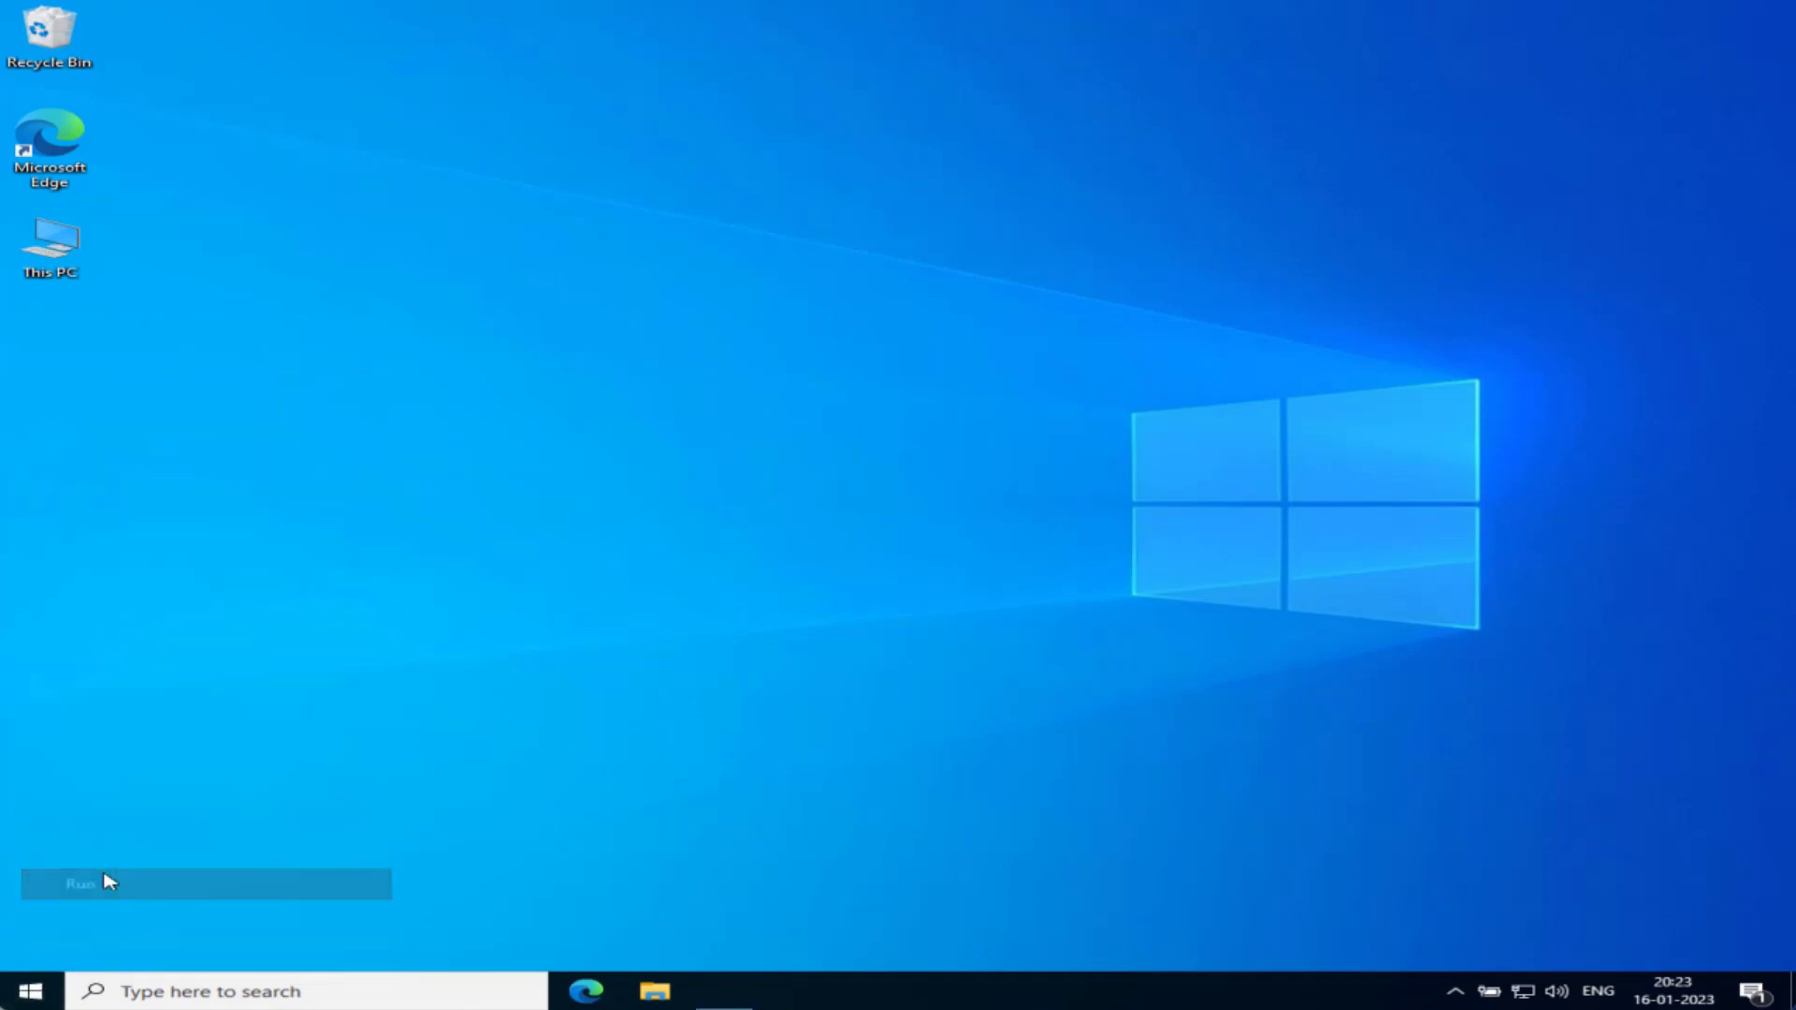
{"action": "type", "text": "msconfig"}
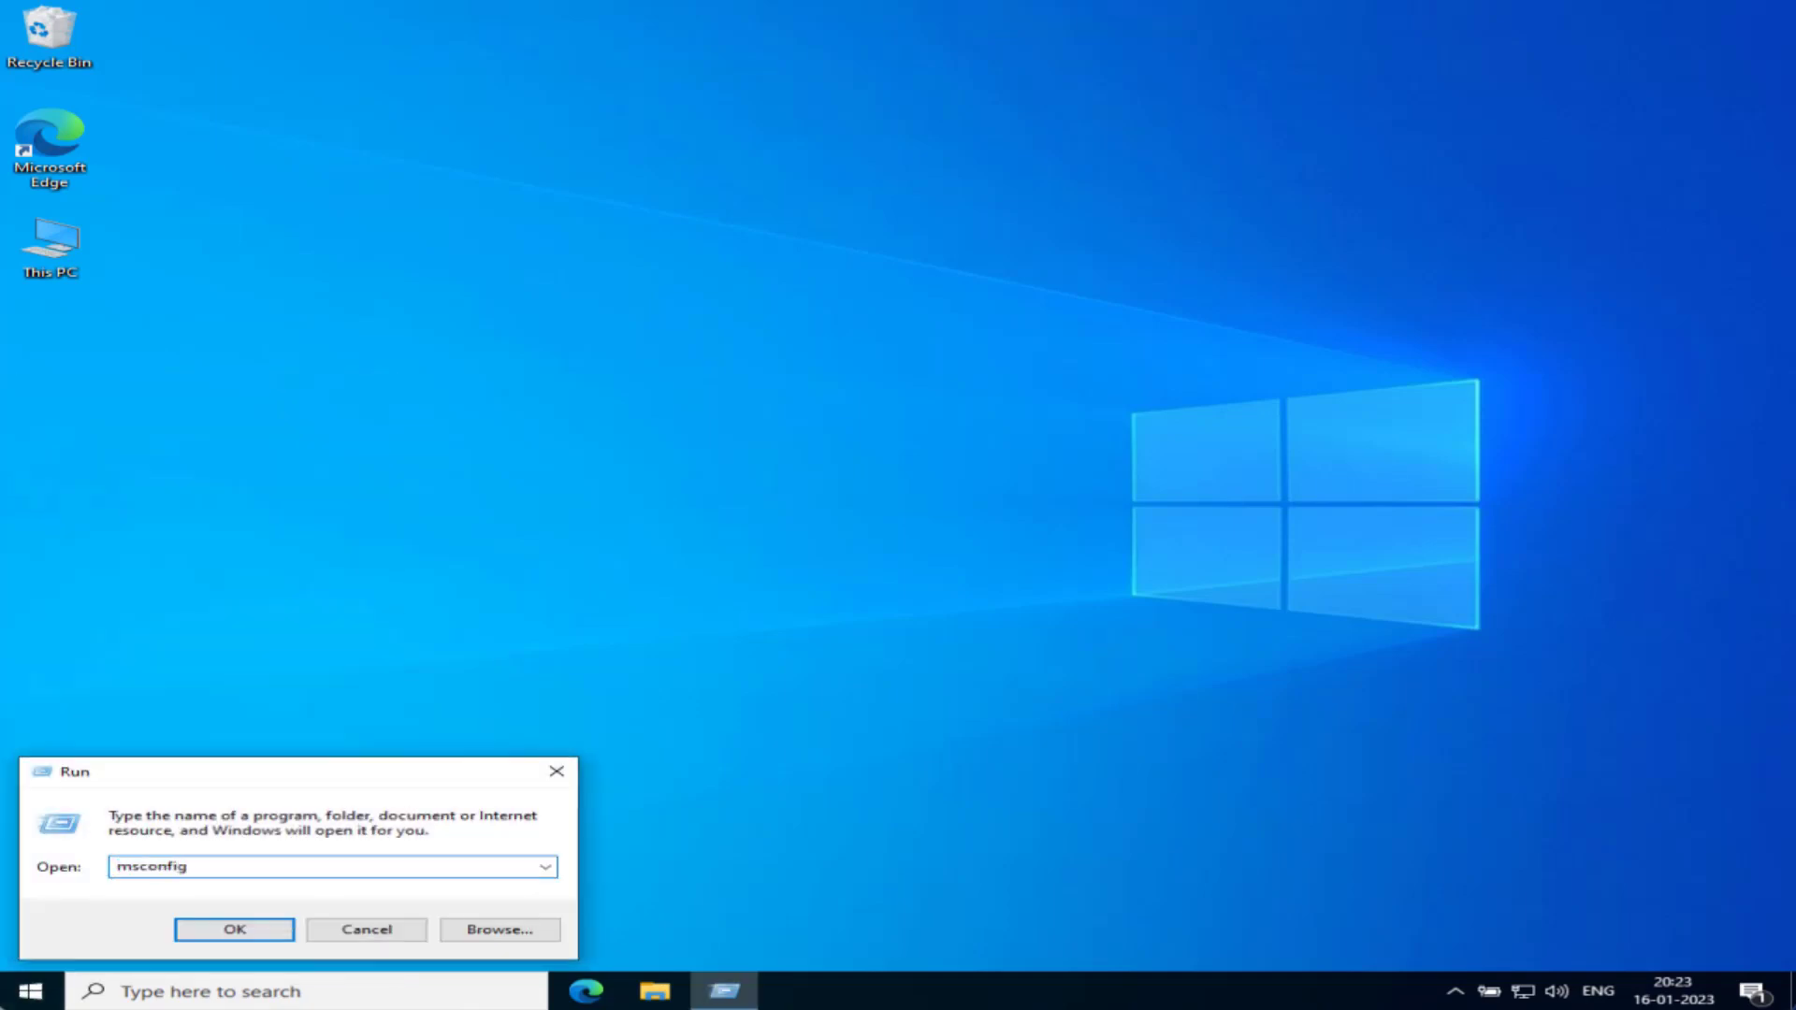
{"action": "key", "text": "Return"}
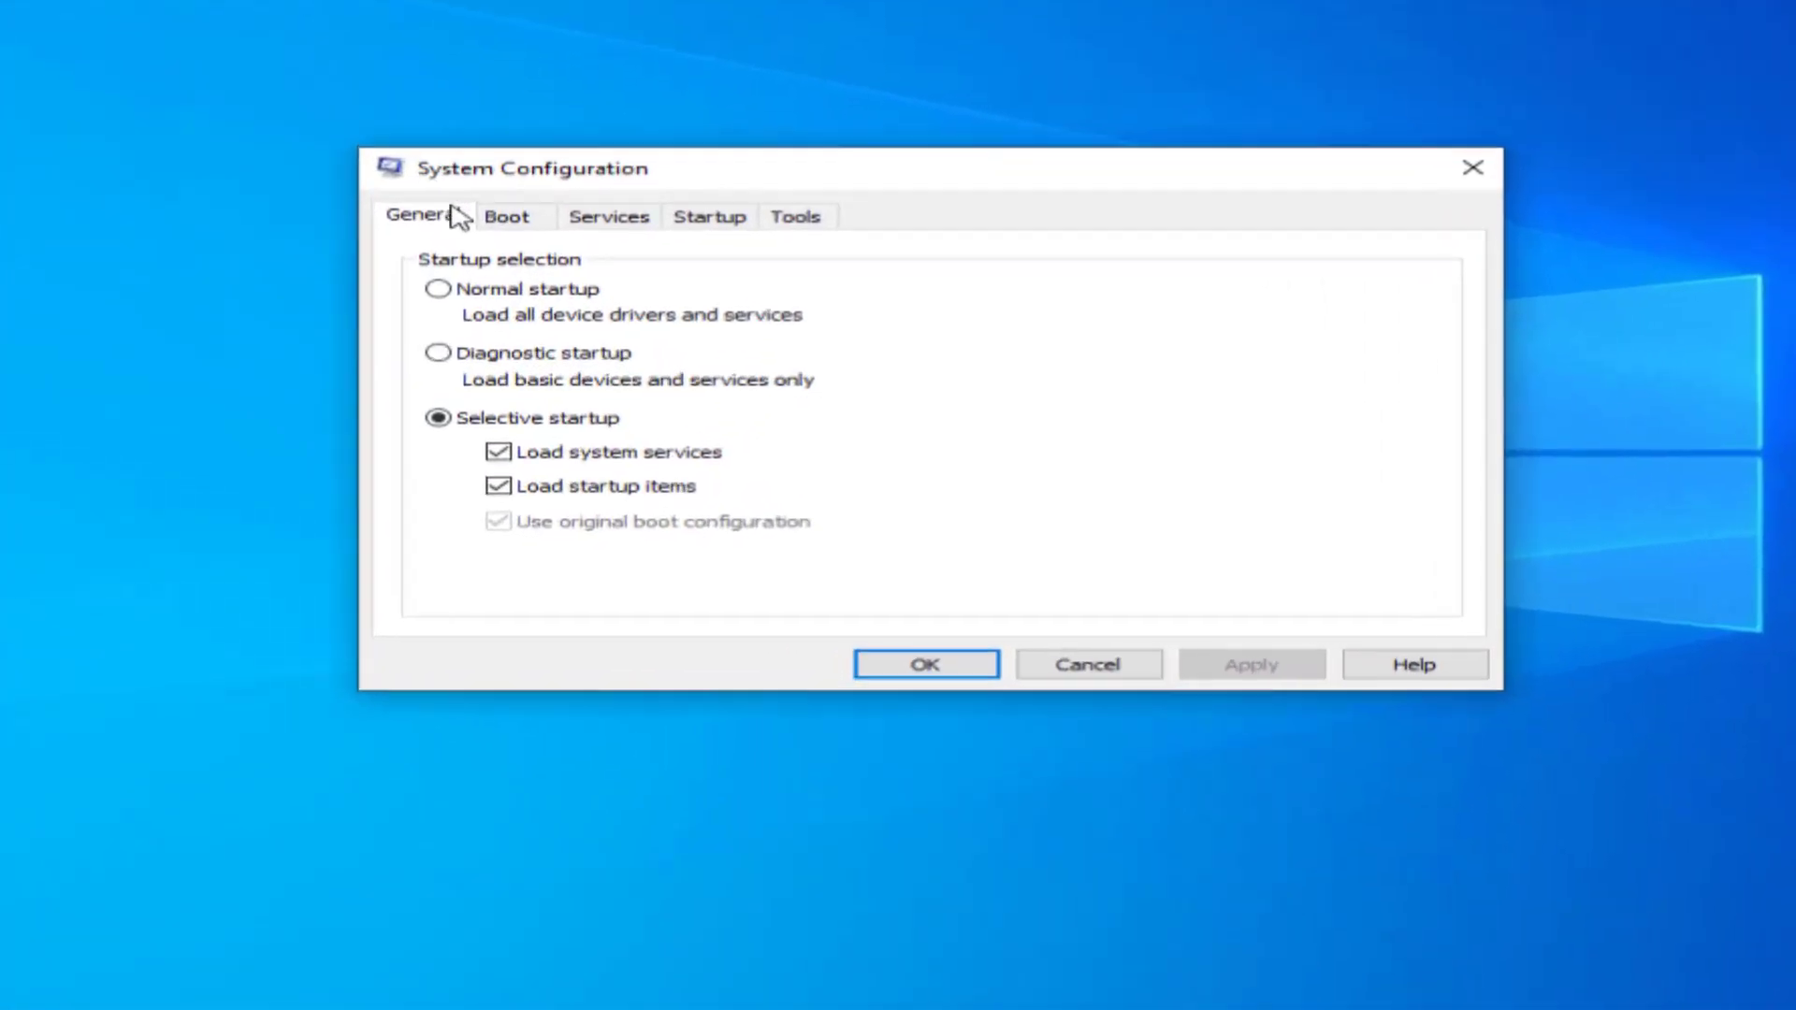
{"action": "left_click", "coordinate": [503, 218]}
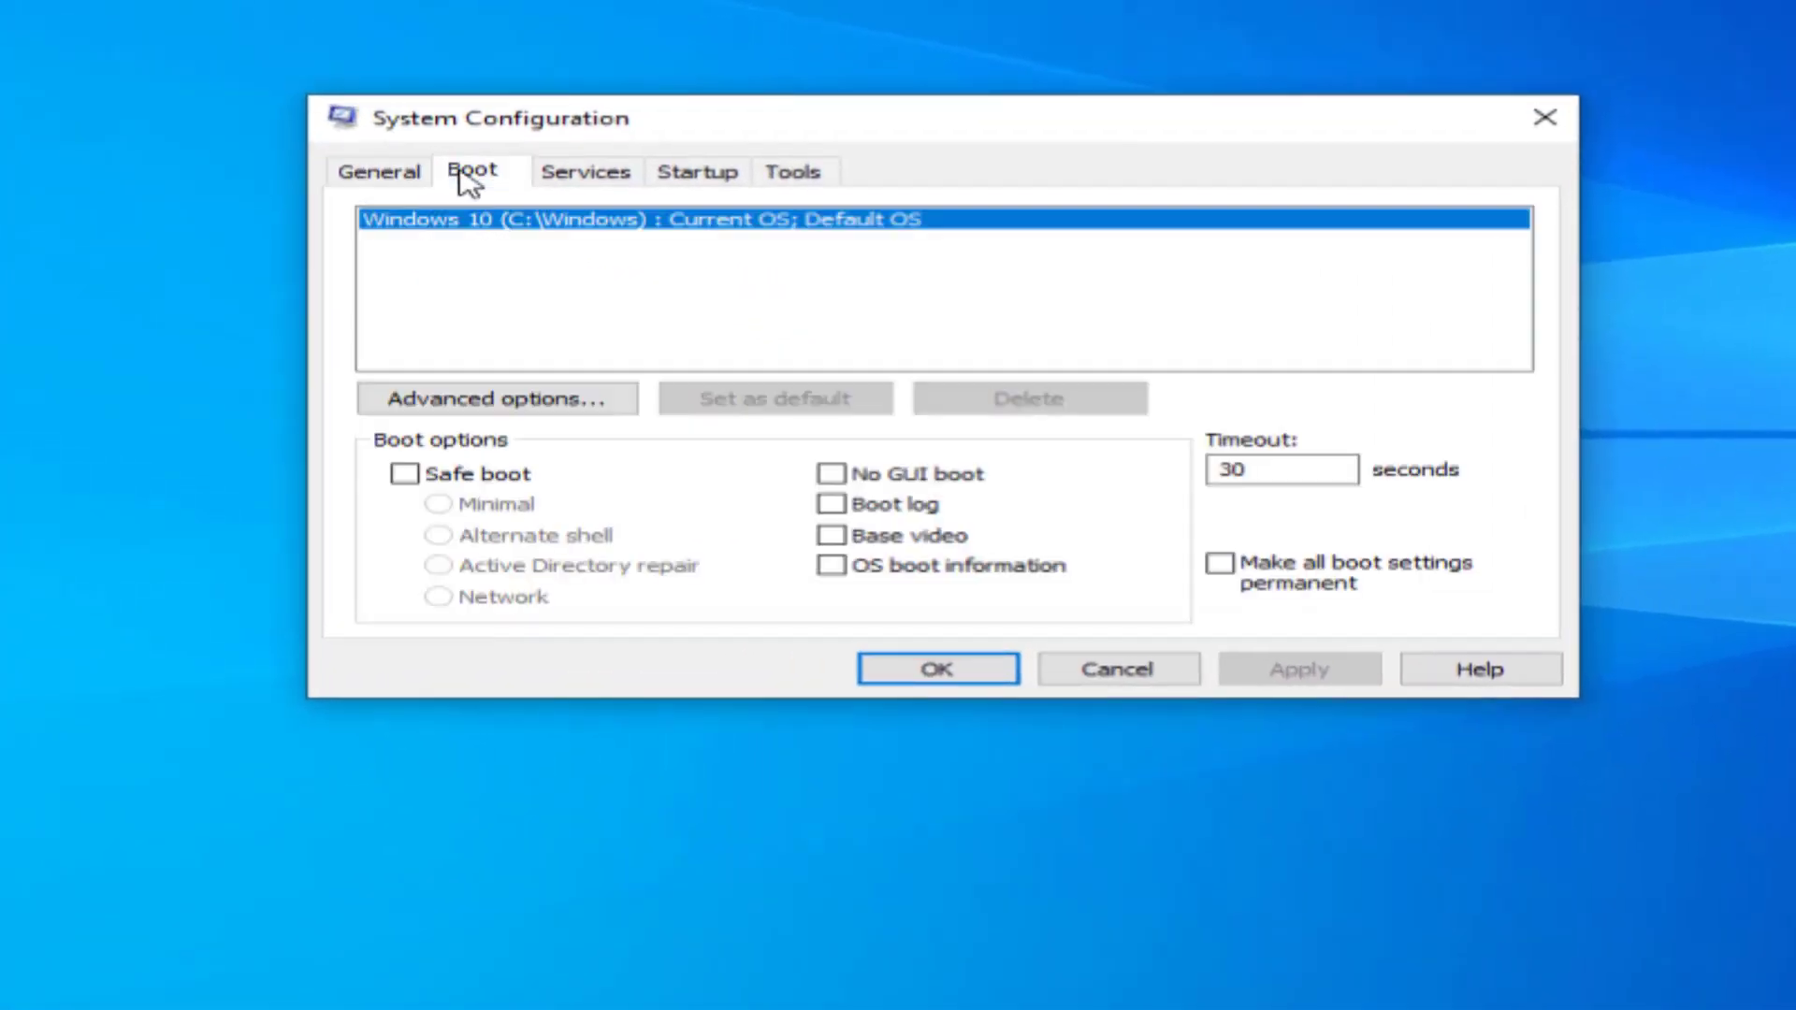
{"action": "left_click", "coordinate": [930, 548]}
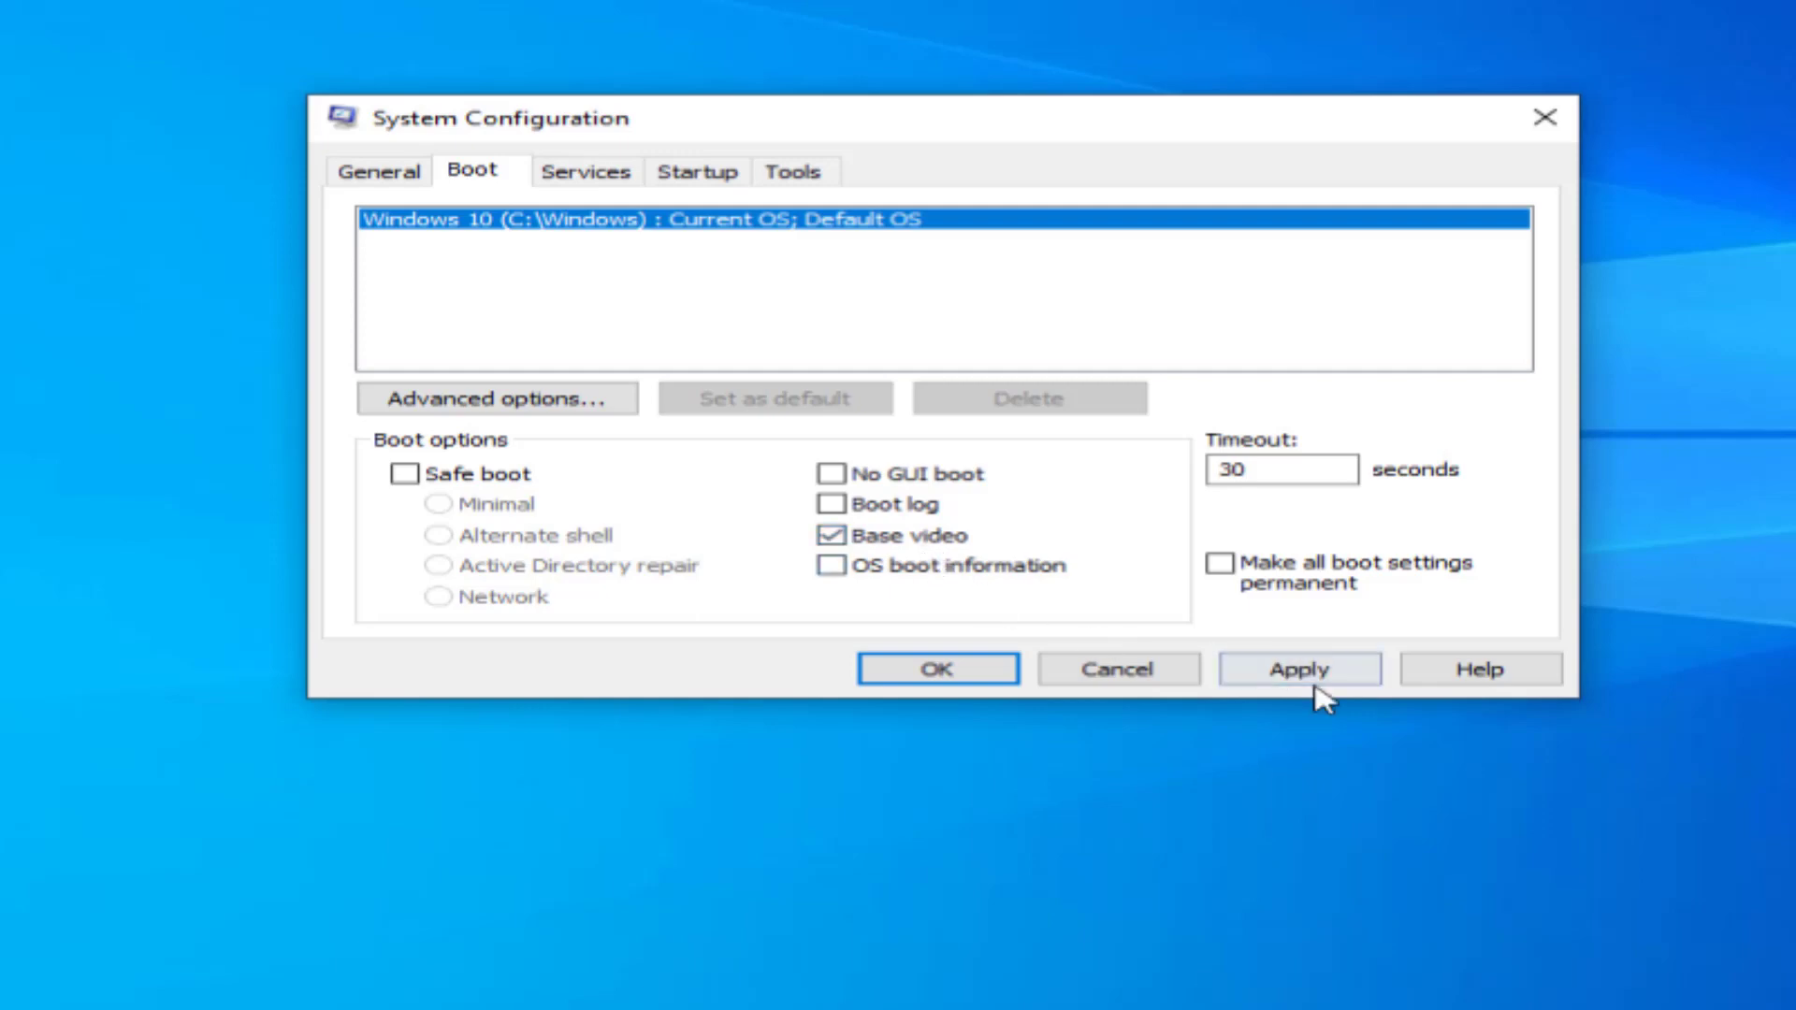
{"action": "left_click", "coordinate": [1316, 683]}
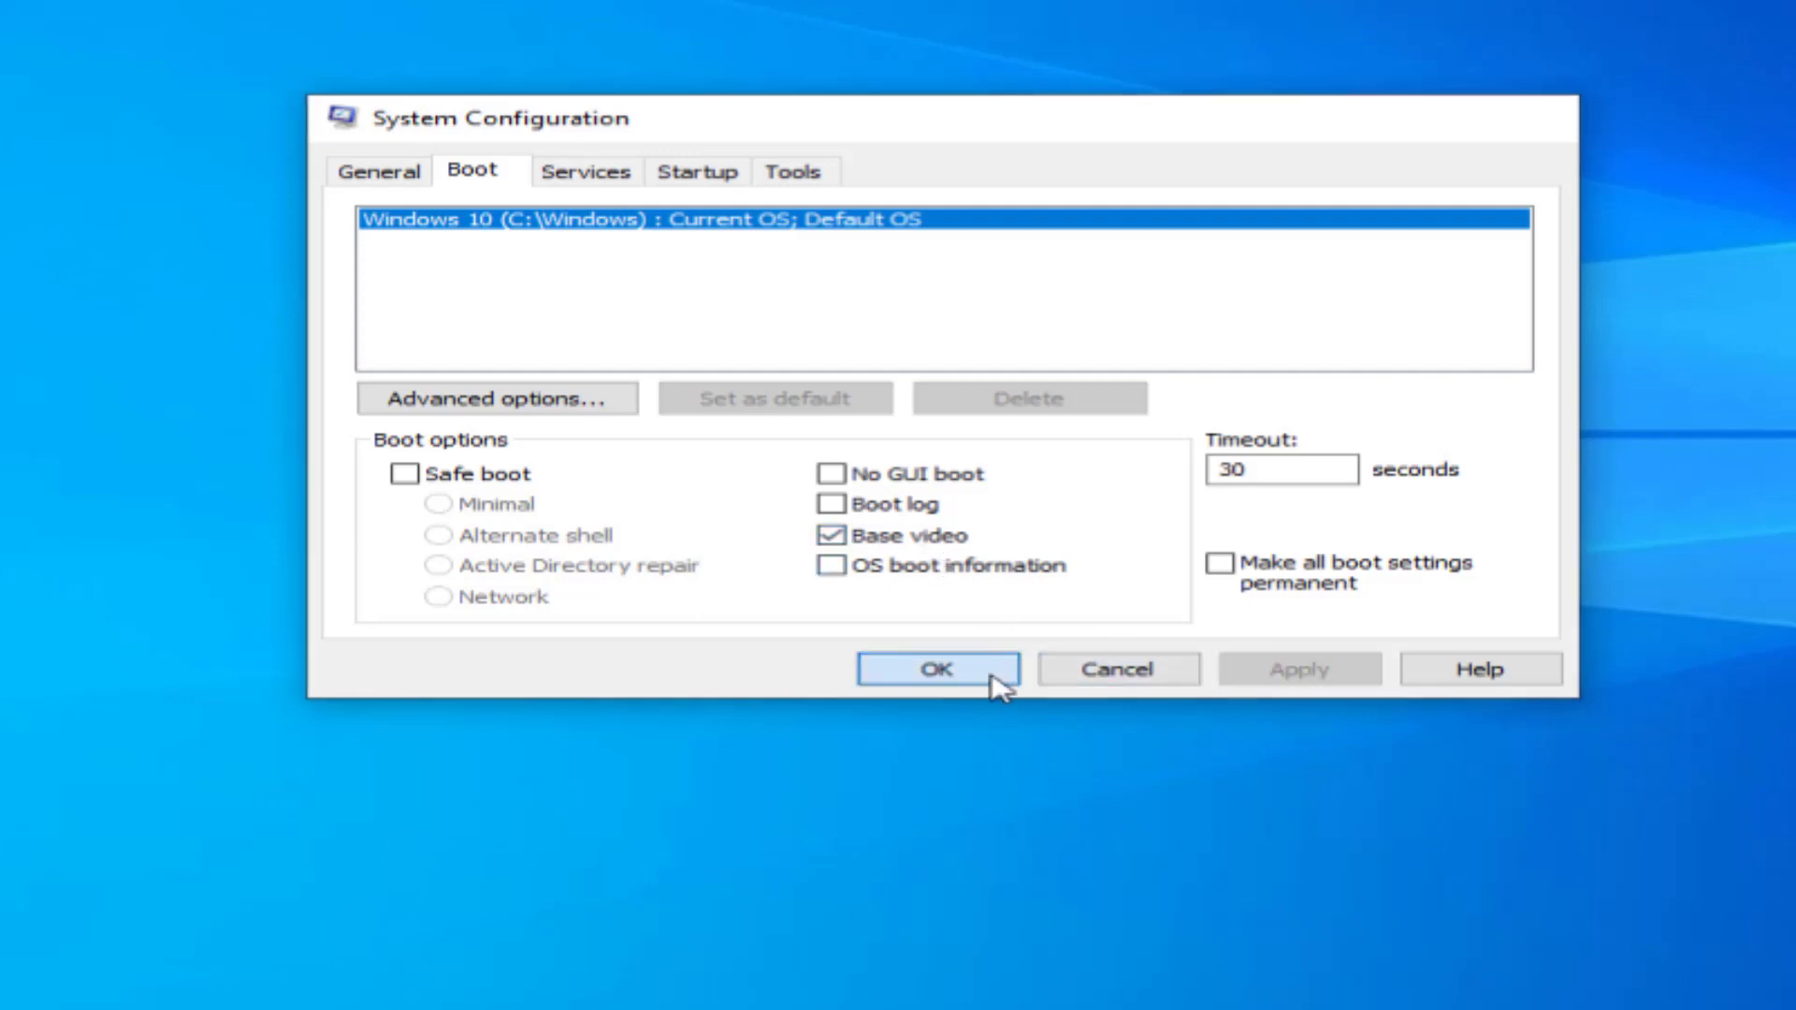
{"action": "left_click", "coordinate": [998, 677]}
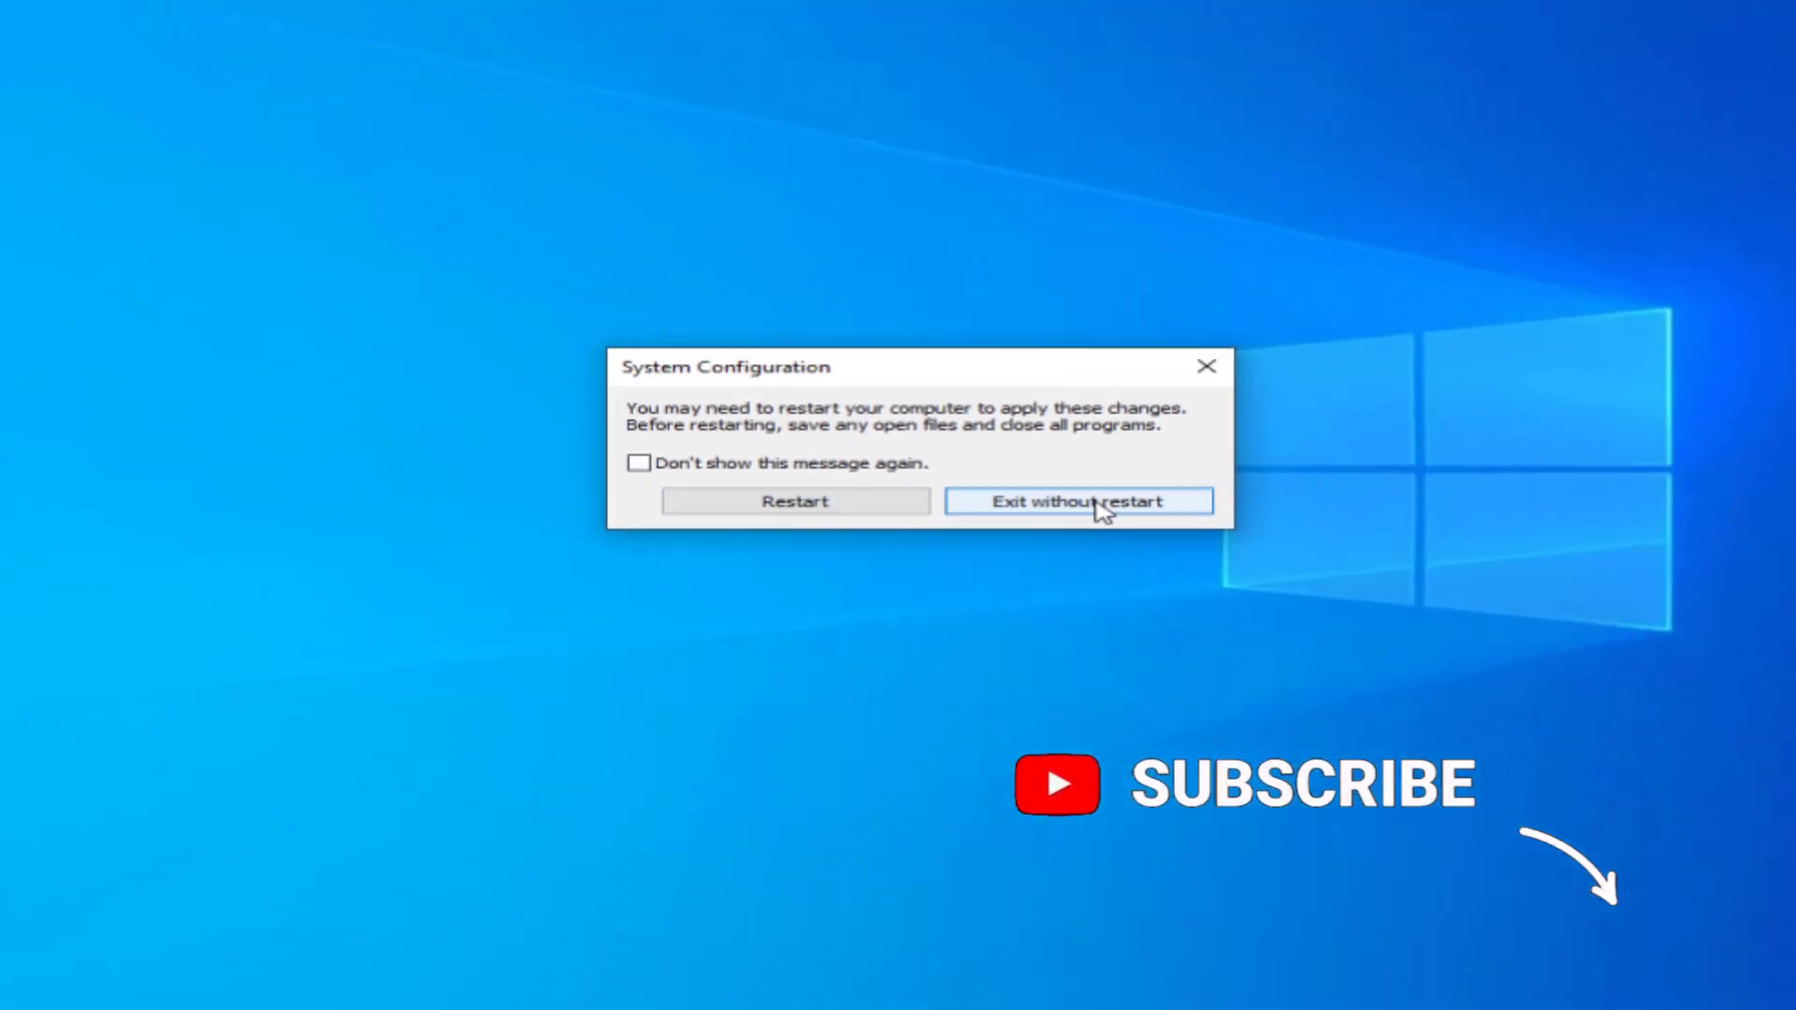
{"action": "left_click", "coordinate": [1102, 510]}
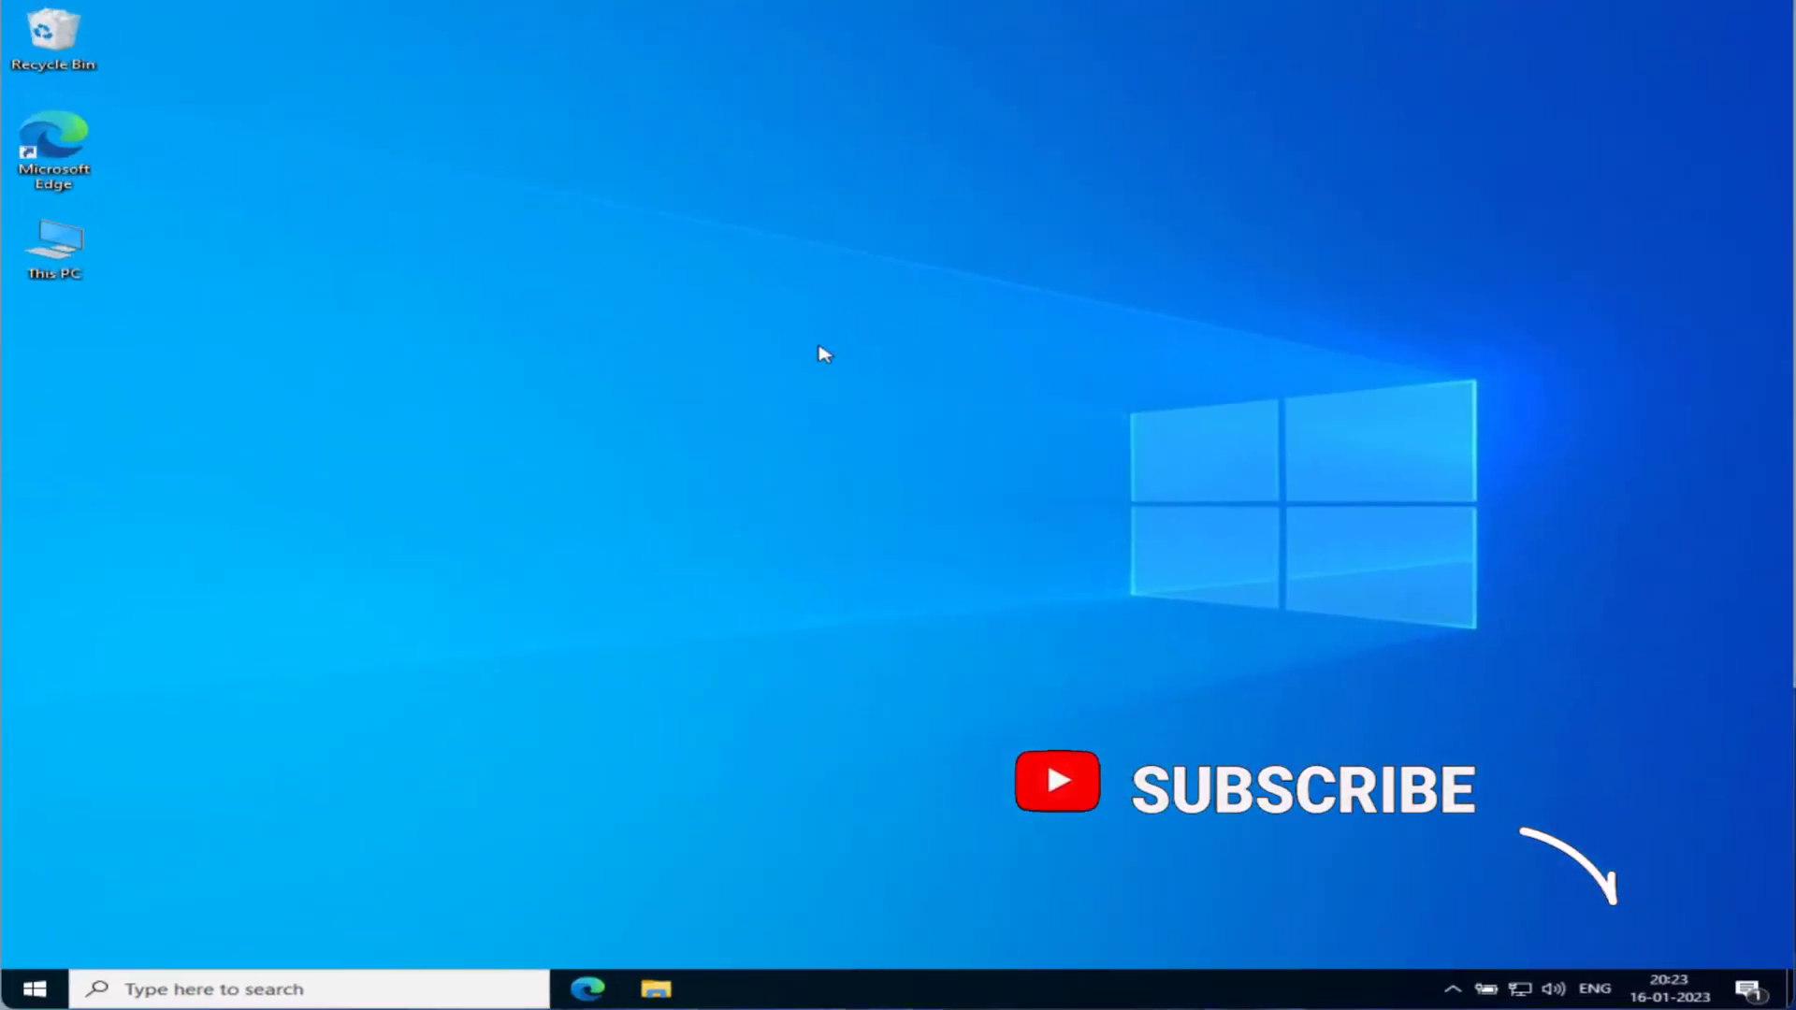
Examine the available display resolutions in the display settings and close them without changing anything
{"action": "right_click", "coordinate": [750, 228]}
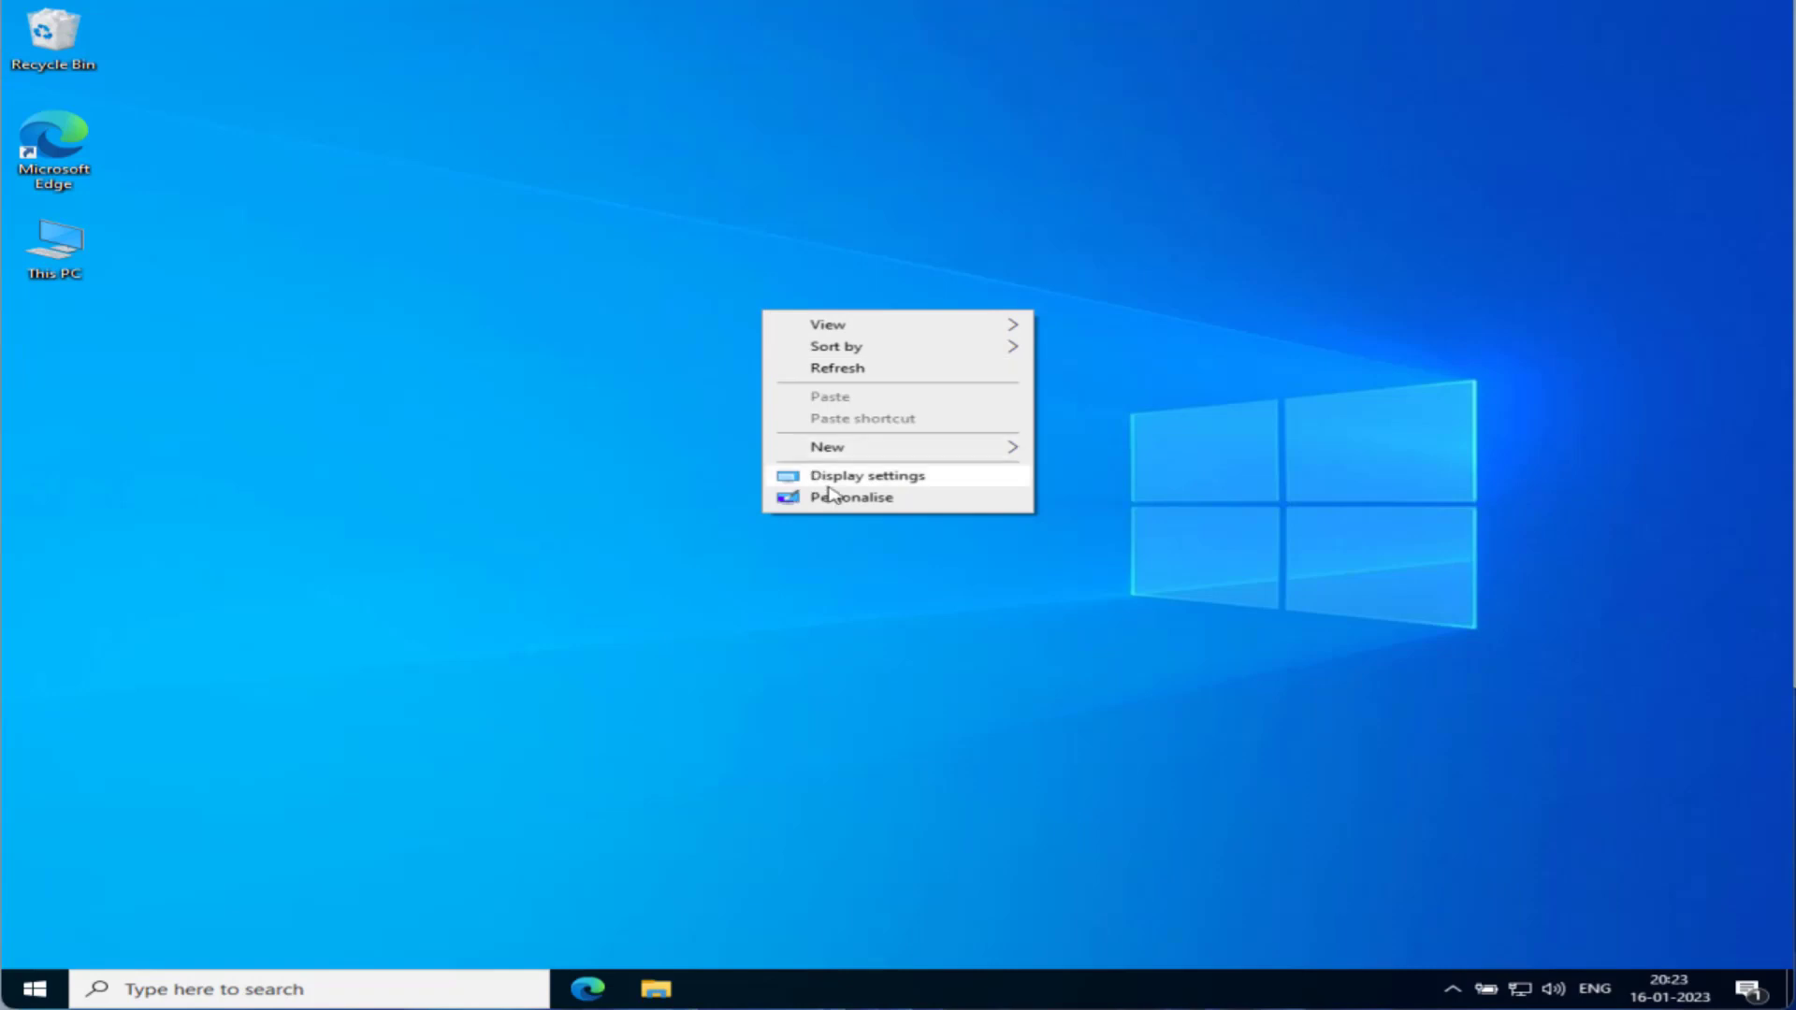
{"action": "left_click", "coordinate": [863, 483]}
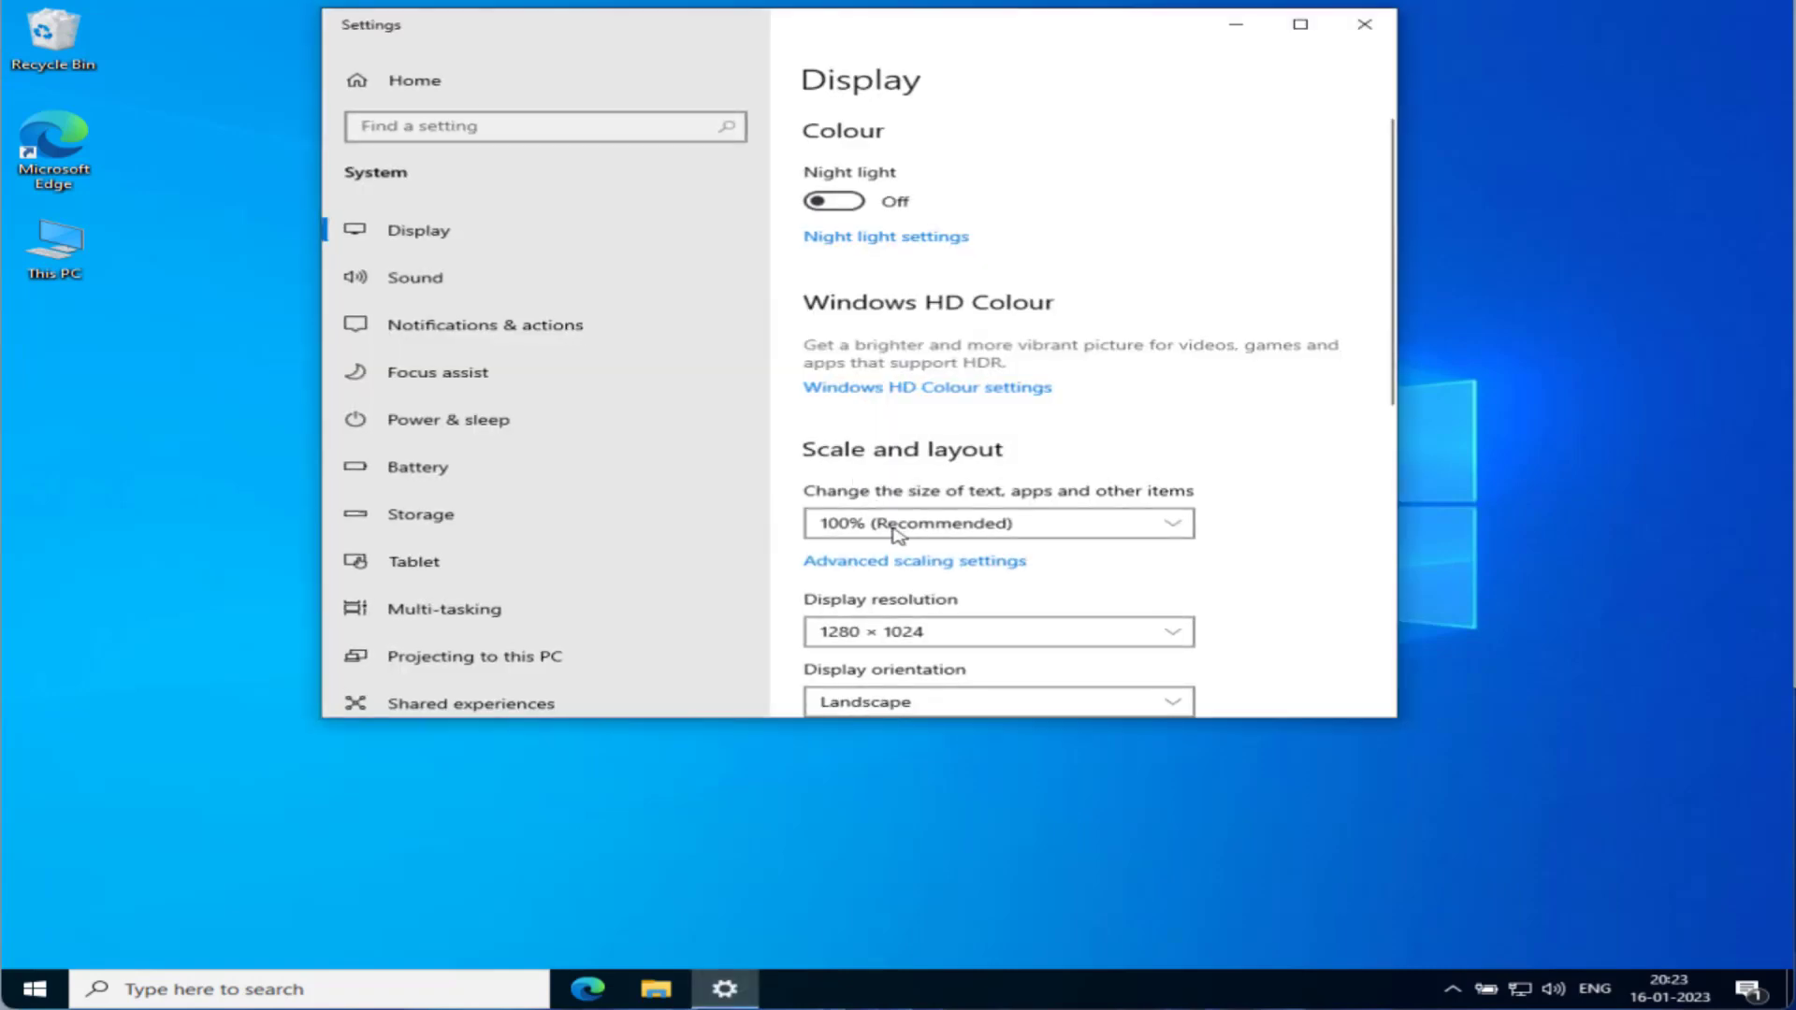
{"action": "left_click", "coordinate": [940, 631]}
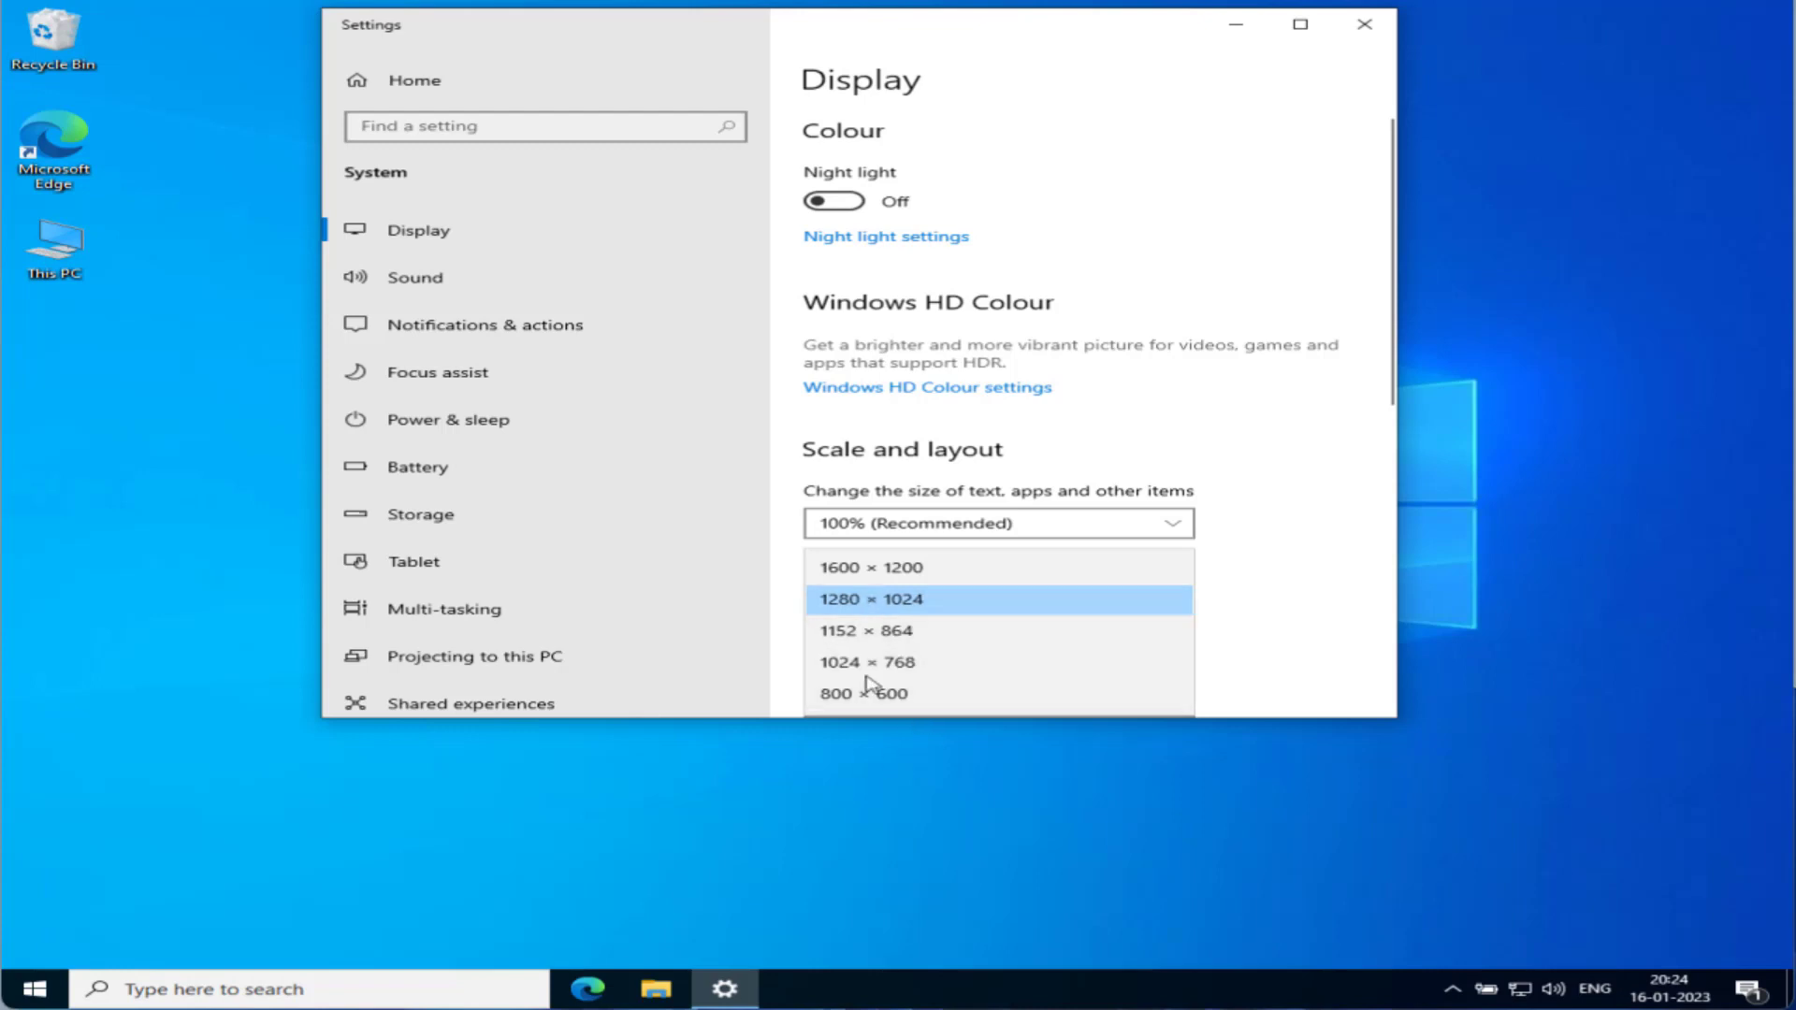
{"action": "left_click", "coordinate": [1367, 39]}
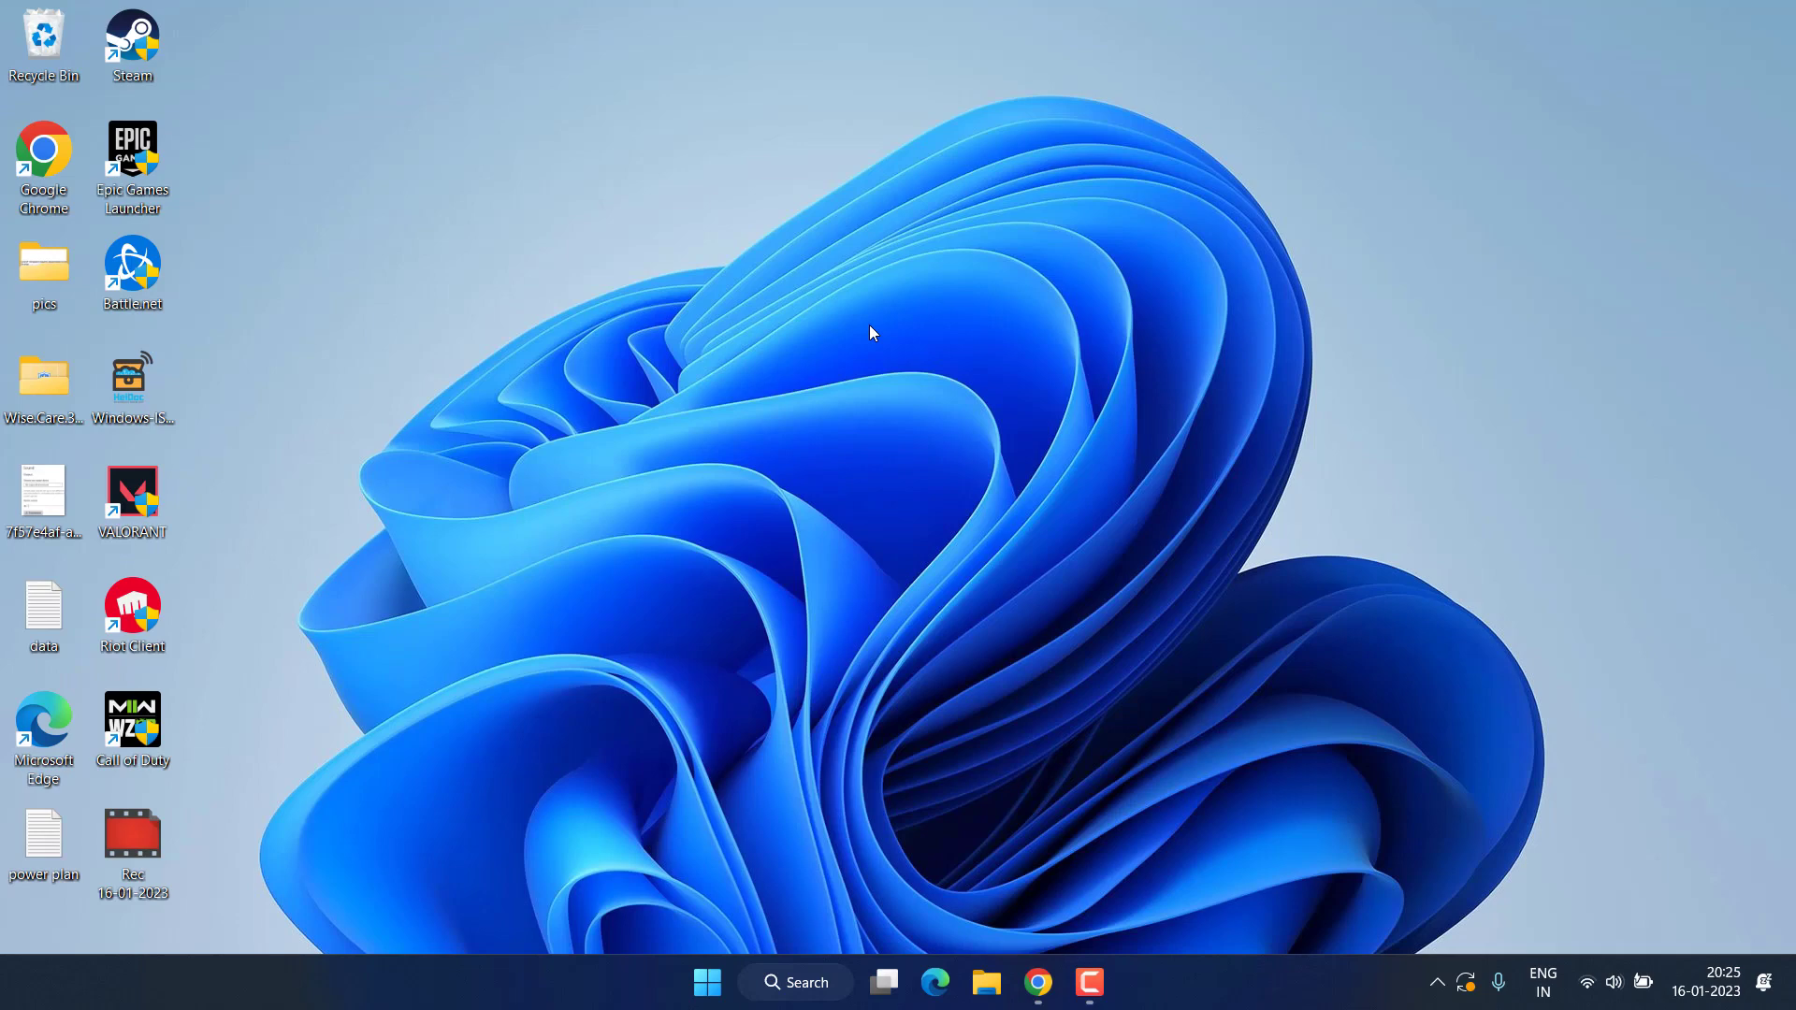
Examine the compatibility settings of the VALORANT desktop shortcut and cancel its properties without changes
{"action": "right_click", "coordinate": [143, 485]}
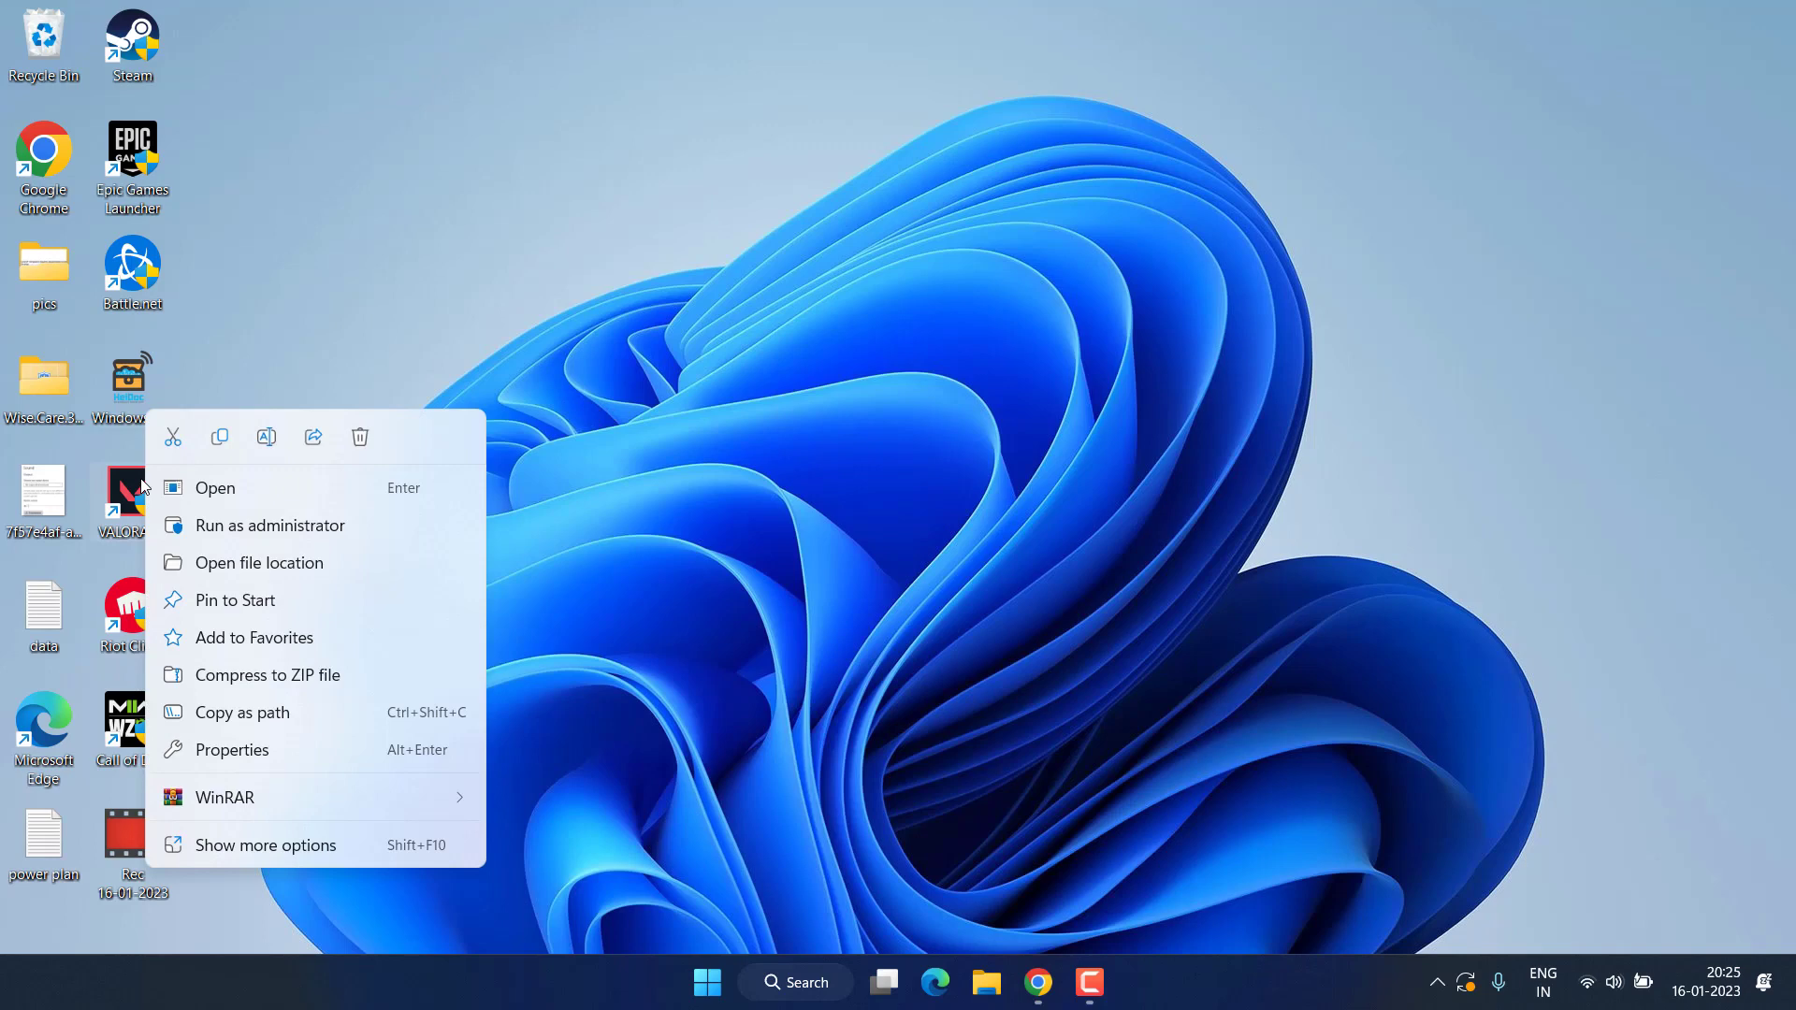
{"action": "left_click", "coordinate": [290, 760]}
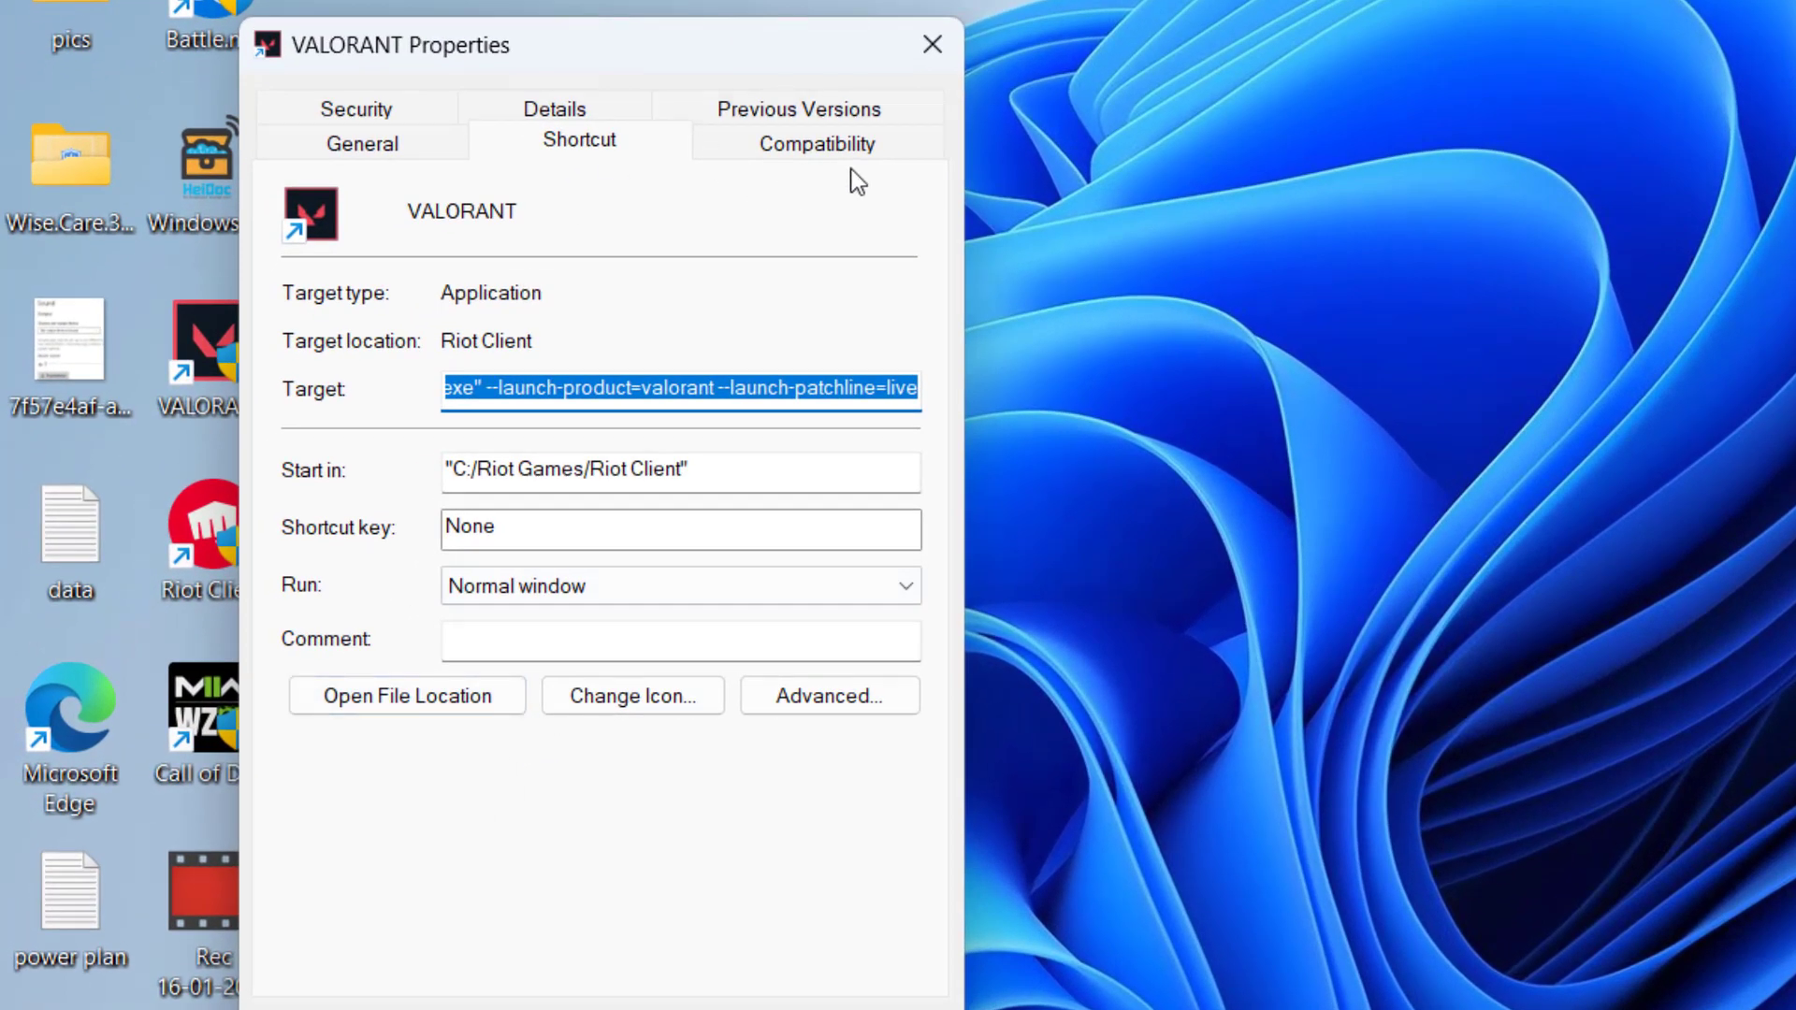
{"action": "left_click", "coordinate": [851, 155]}
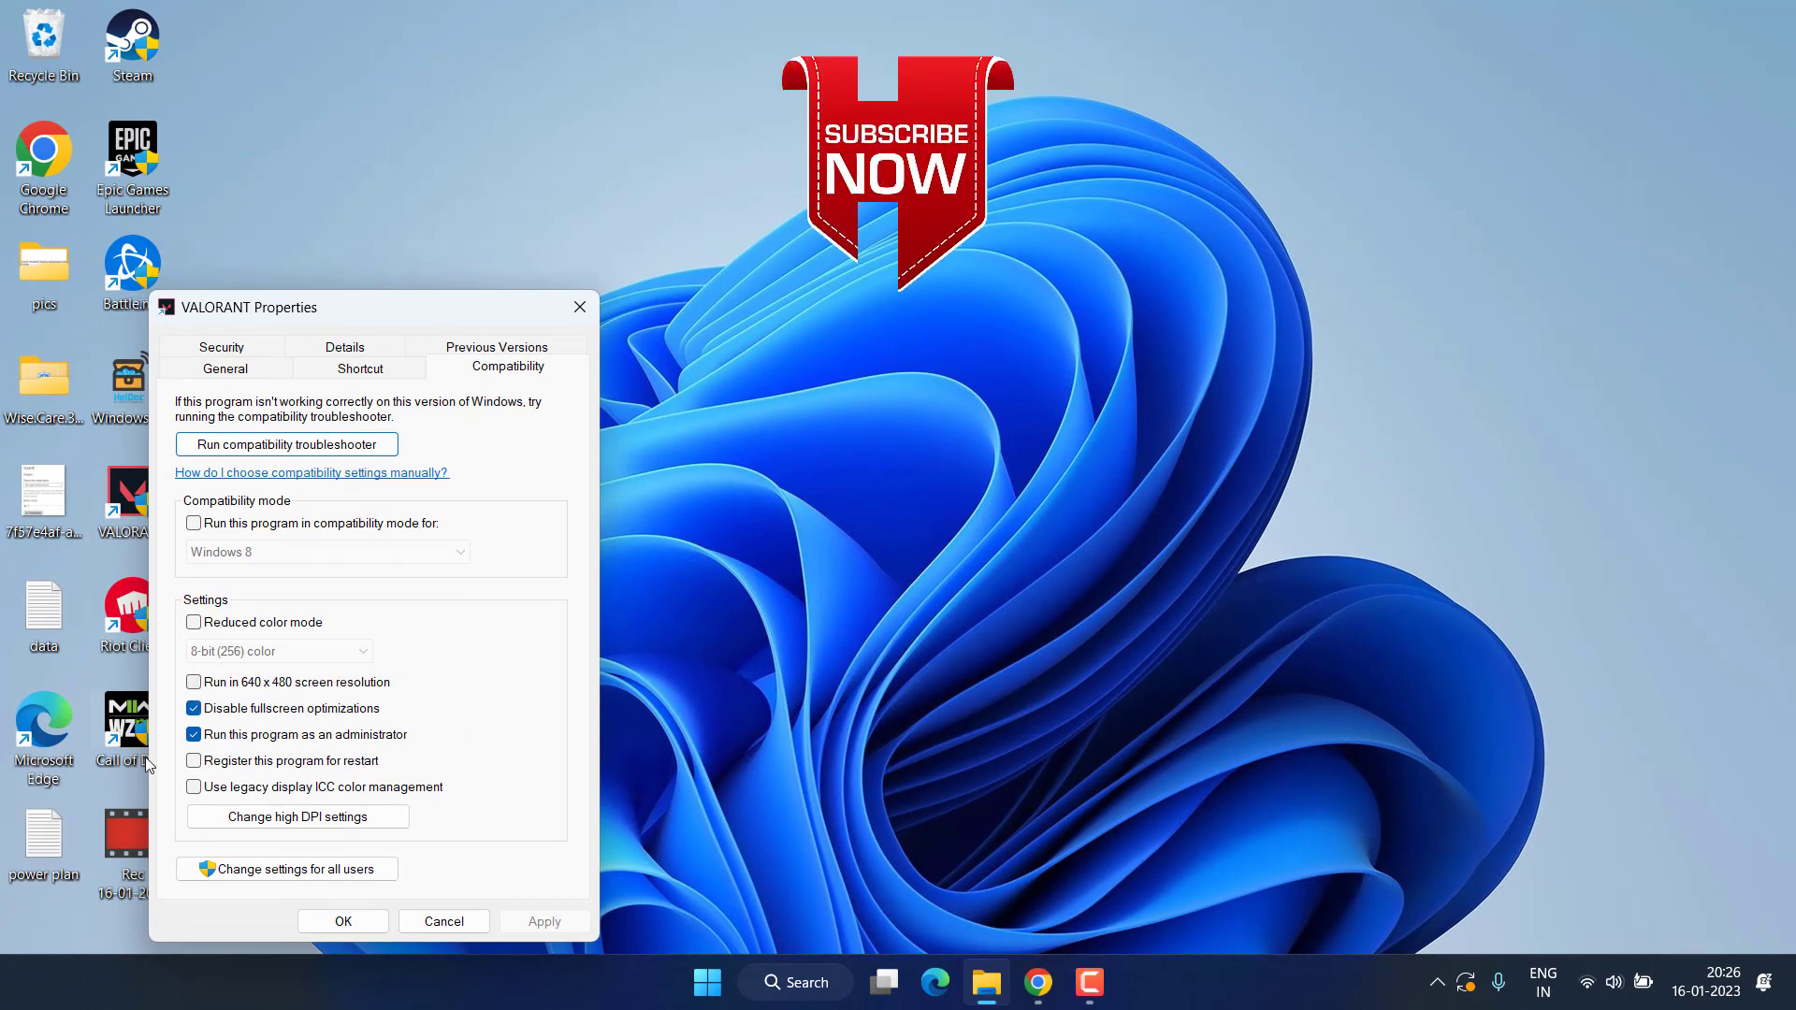
{"action": "left_click", "coordinate": [442, 922]}
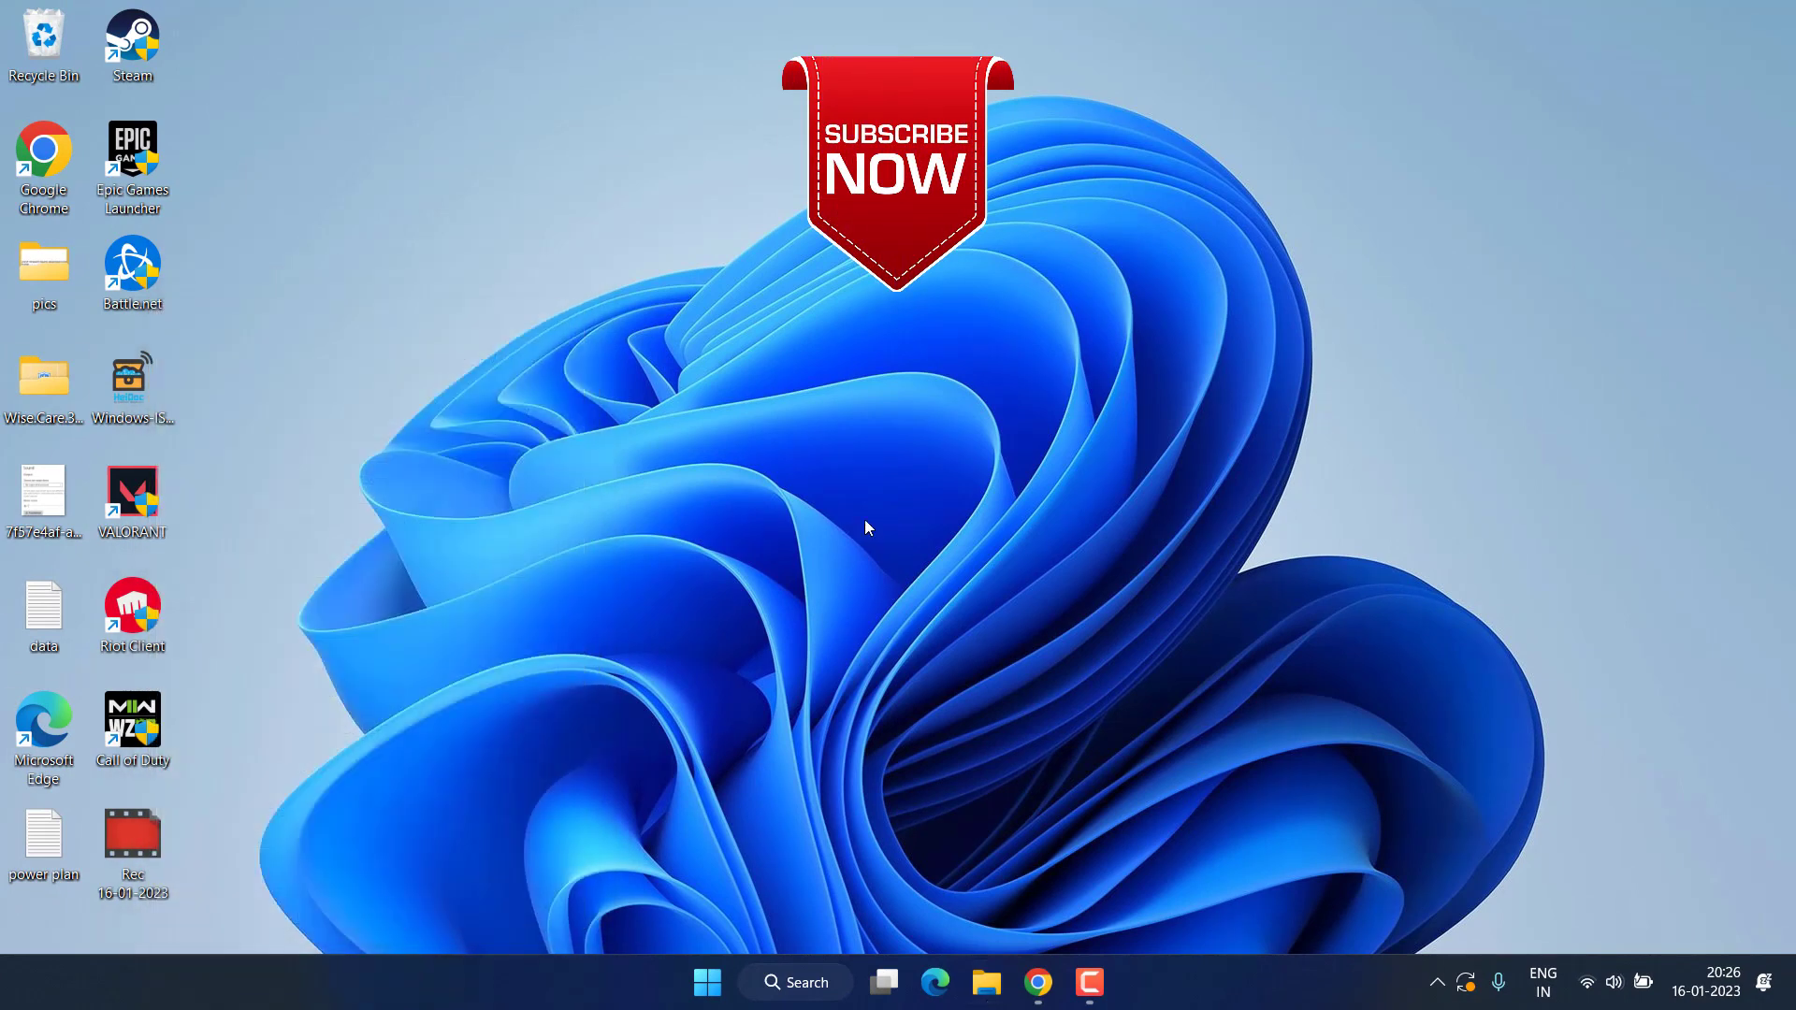